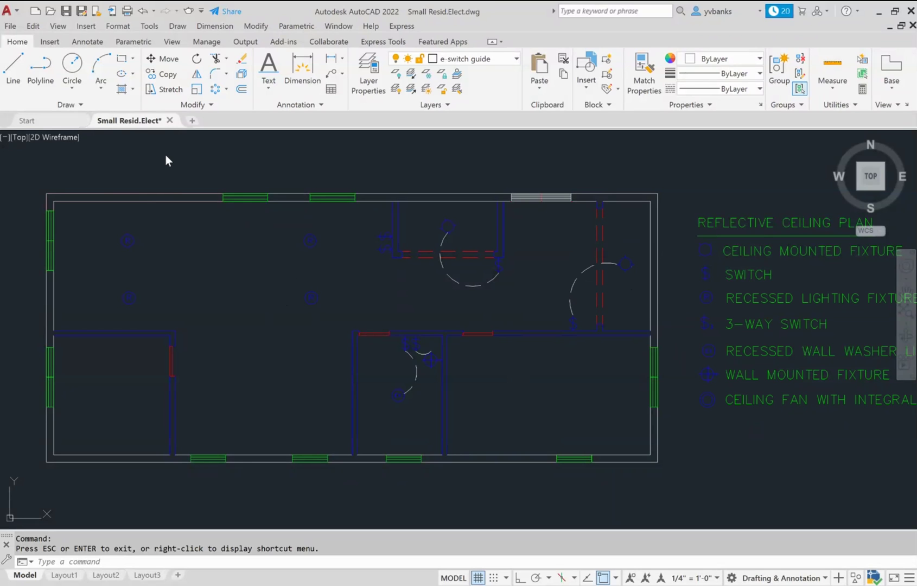
Draw a small circle and a larger concentric circle between the upper-left room's recessed lights.
{"action": "left_click", "coordinate": [72, 65]}
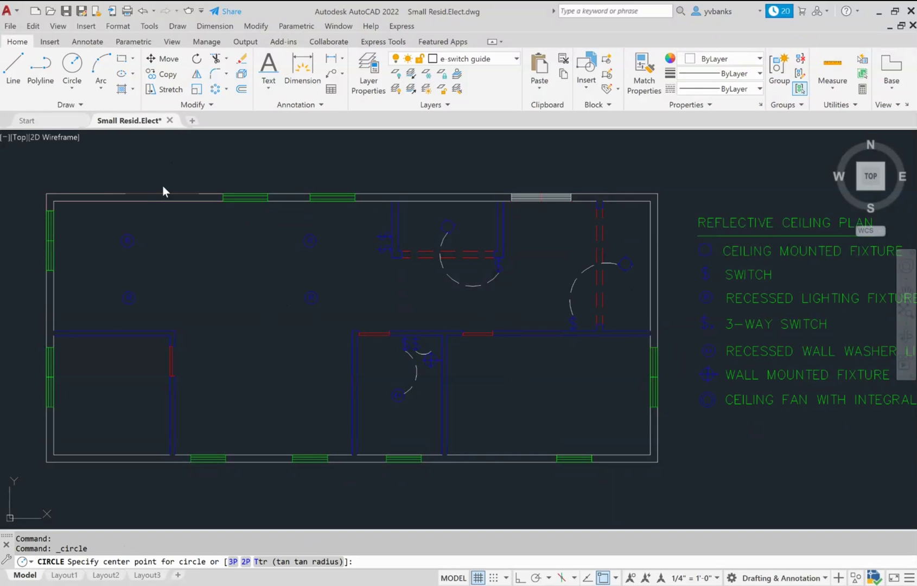
{"action": "left_click", "coordinate": [212, 277]}
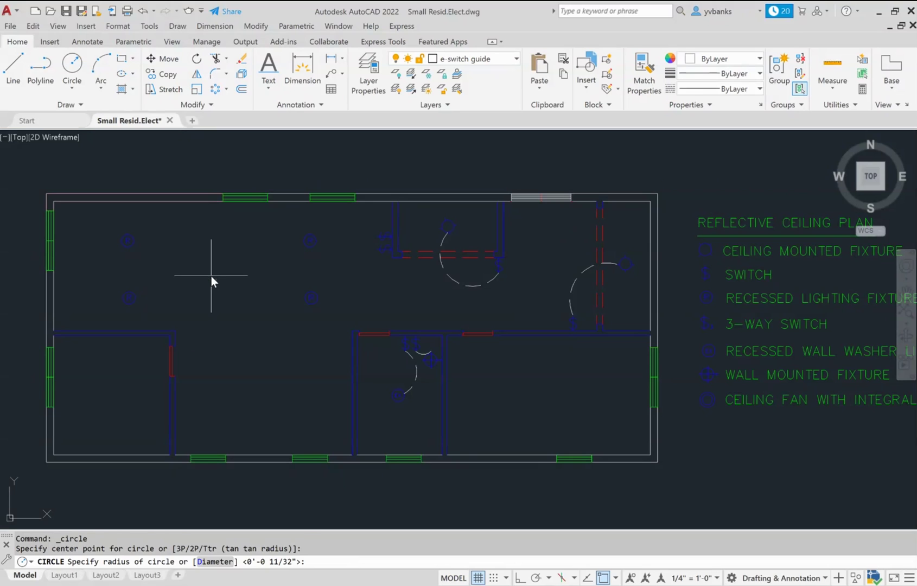
{"action": "left_click", "coordinate": [211, 277]}
{"action": "left_click", "coordinate": [72, 65]}
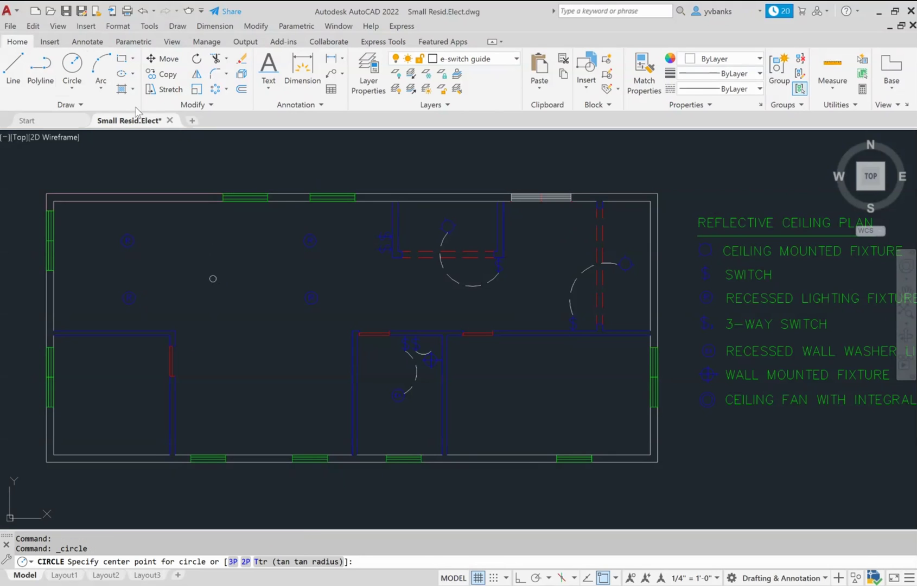
{"action": "scroll", "coordinate": [213, 279], "scroll_direction": "up", "scroll_amount": 2}
{"action": "left_click", "coordinate": [212, 281]}
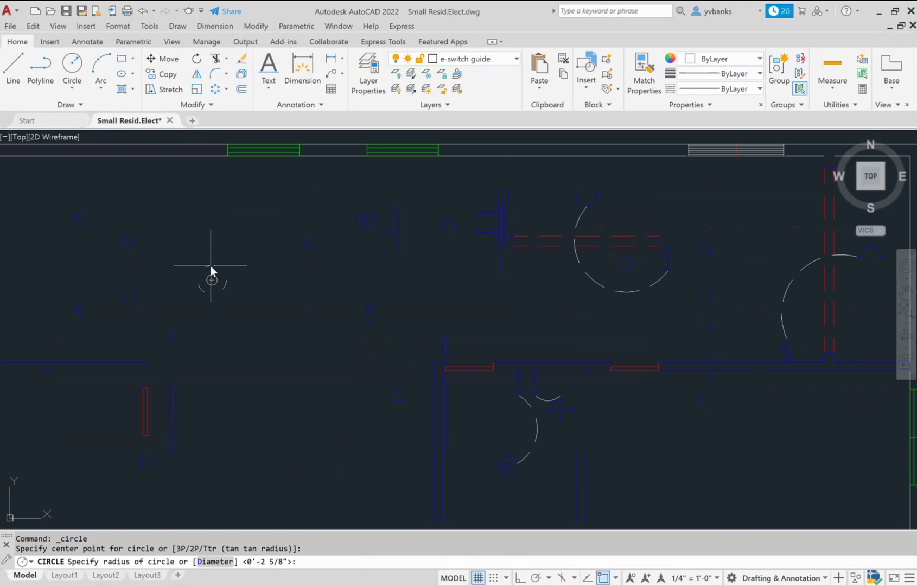
{"action": "left_click", "coordinate": [211, 267]}
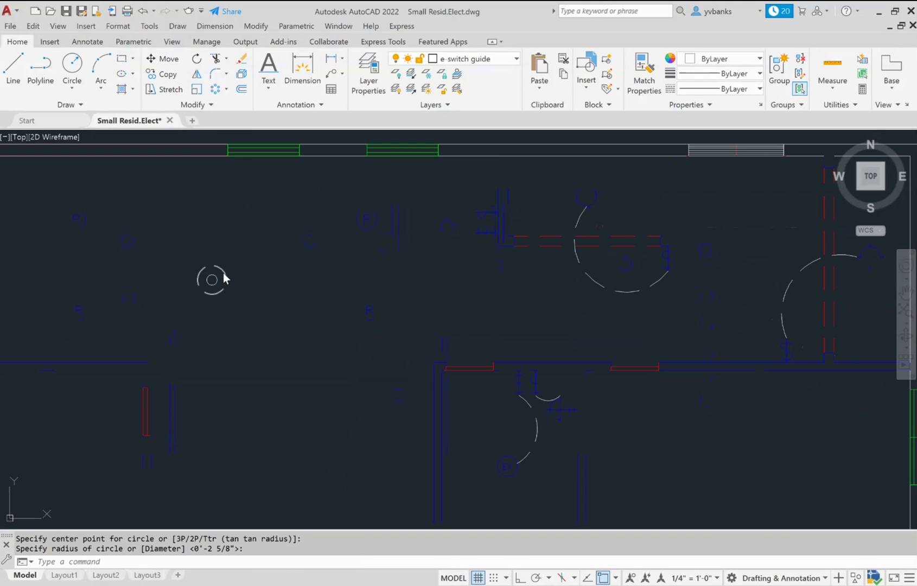
Put the larger circle on the e-anno-symb-powr layer, then reselect it.
{"action": "left_click", "coordinate": [237, 305]}
{"action": "left_click", "coordinate": [184, 259]}
{"action": "left_click", "coordinate": [516, 60]}
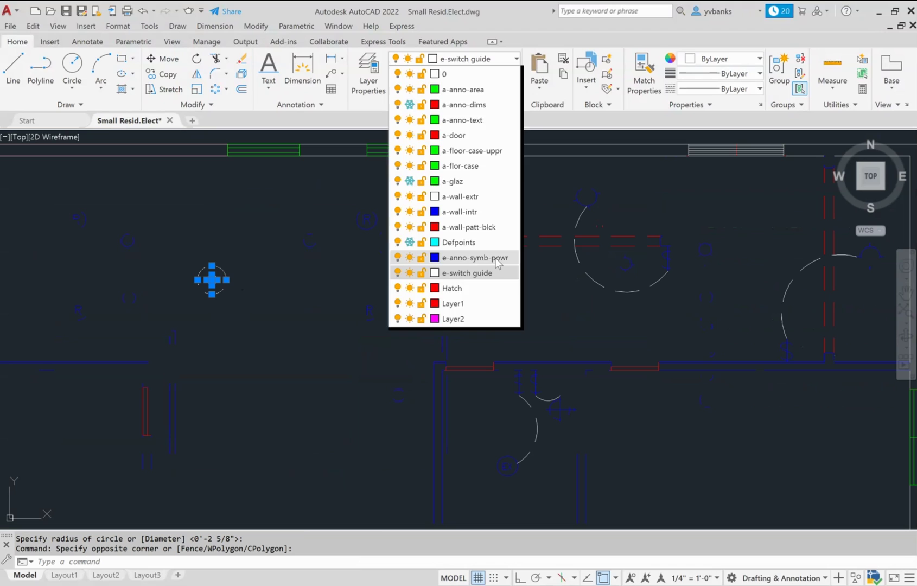
{"action": "left_click", "coordinate": [472, 257]}
{"action": "key", "text": "Escape"}
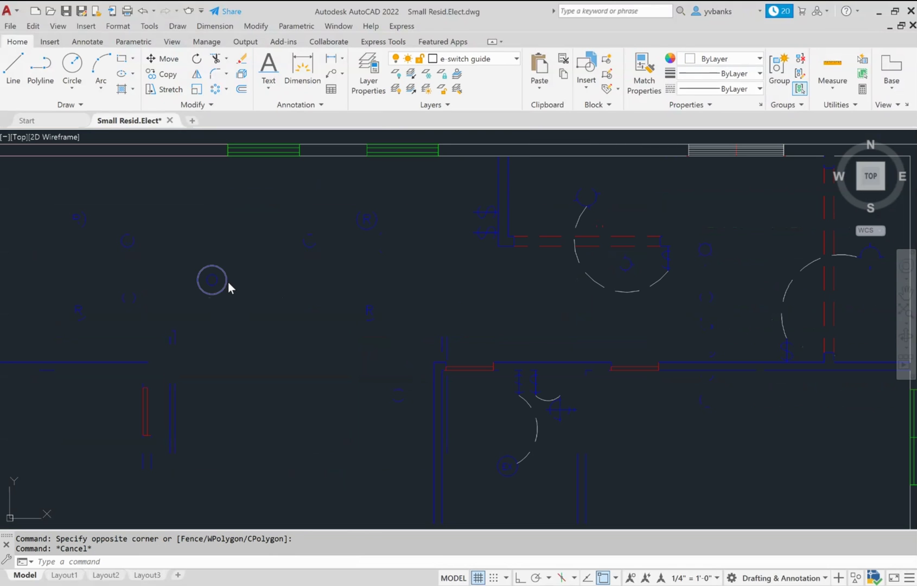
{"action": "left_click", "coordinate": [226, 275]}
With Ortho on, move the larger circle horizontally to the right of the small circle.
{"action": "left_click", "coordinate": [163, 58]}
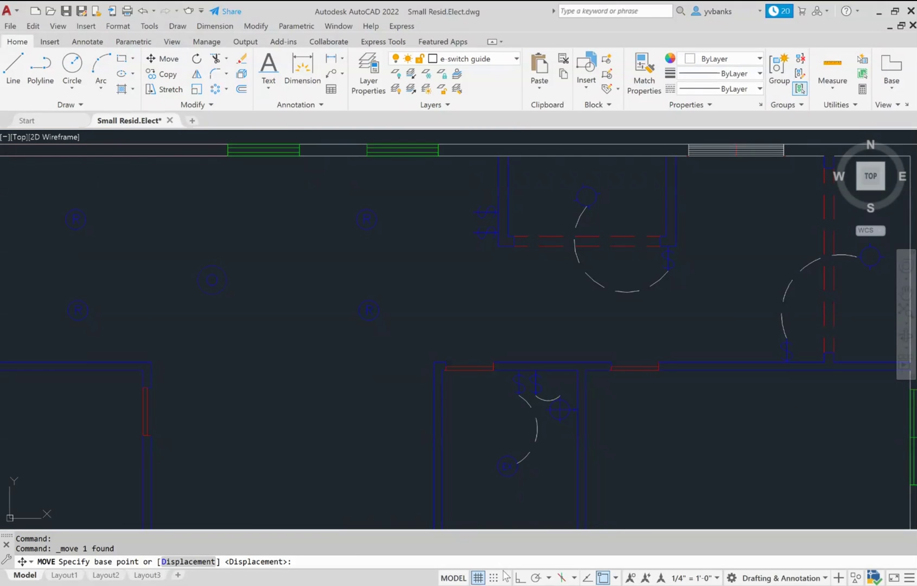
{"action": "left_click", "coordinate": [519, 577]}
{"action": "left_click", "coordinate": [218, 326]}
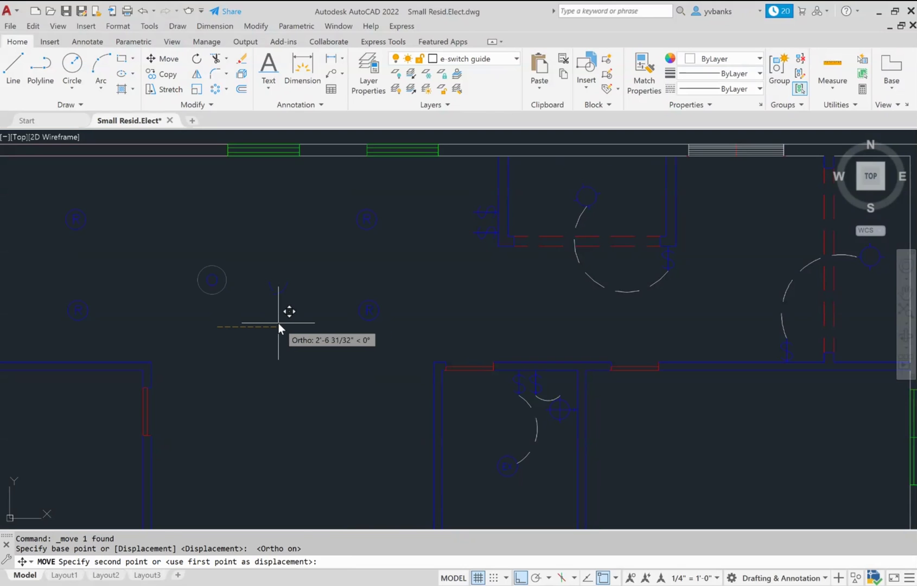
{"action": "left_click", "coordinate": [277, 323]}
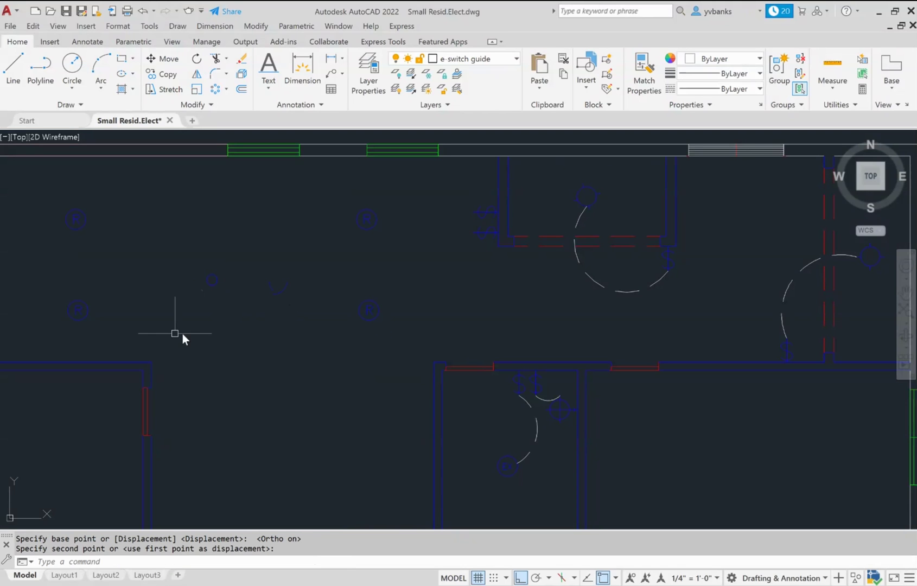
Draw upper and lower lines connecting the two circles to form a tapered fan blade.
{"action": "left_click", "coordinate": [13, 68]}
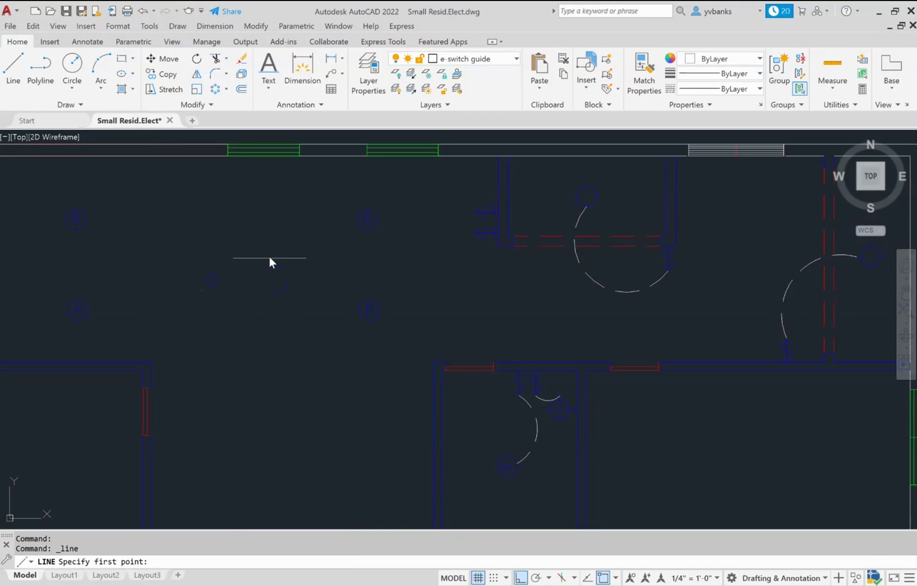
{"action": "left_click", "coordinate": [274, 266]}
{"action": "left_click", "coordinate": [211, 275]}
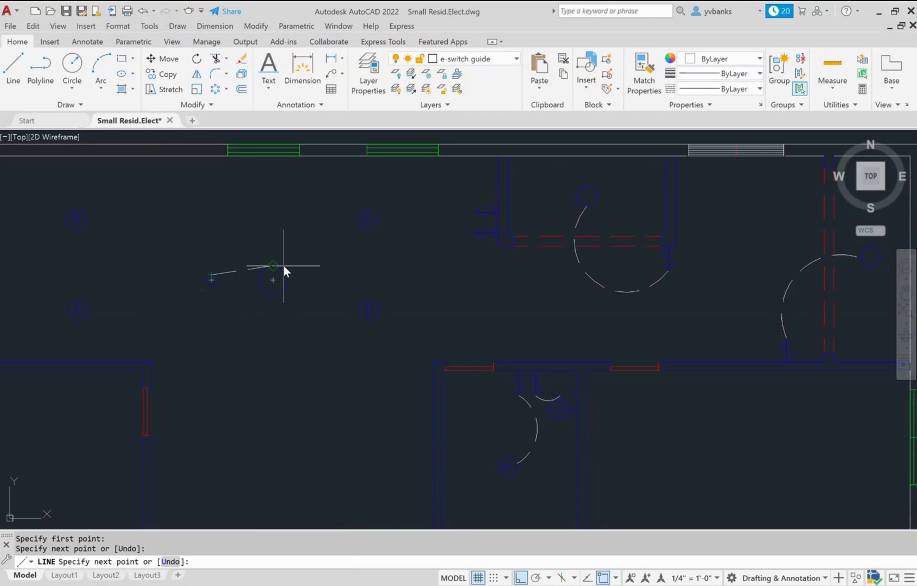
{"action": "key", "text": "Escape"}
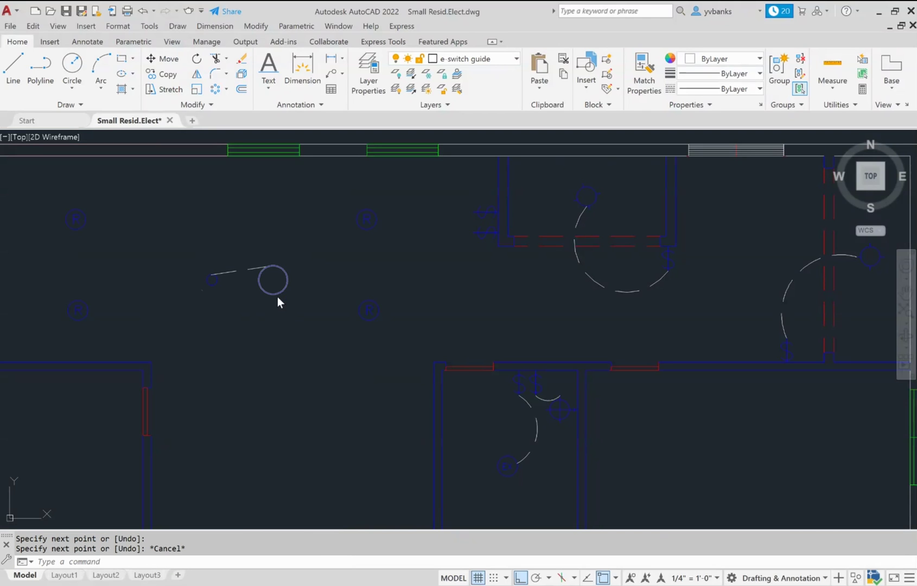
{"action": "key", "text": "Return"}
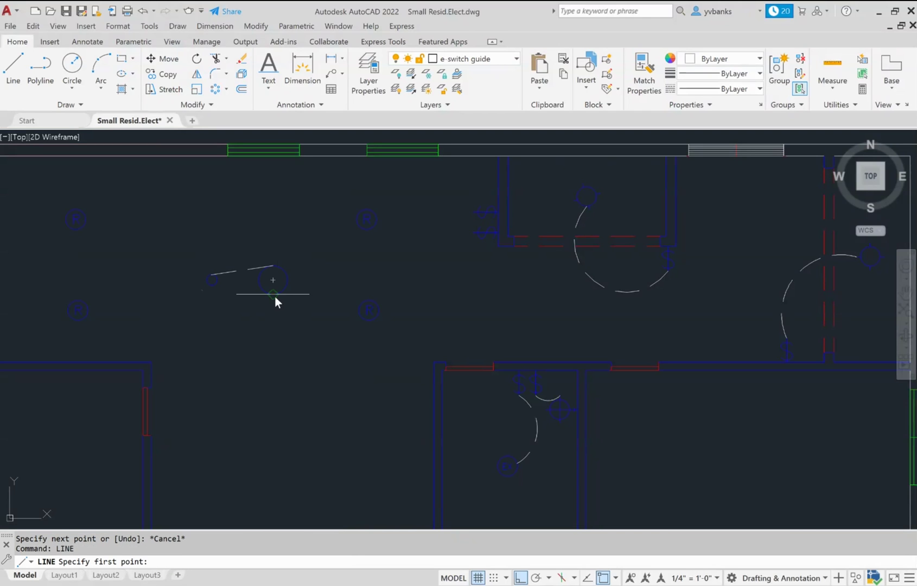
{"action": "left_click", "coordinate": [274, 295]}
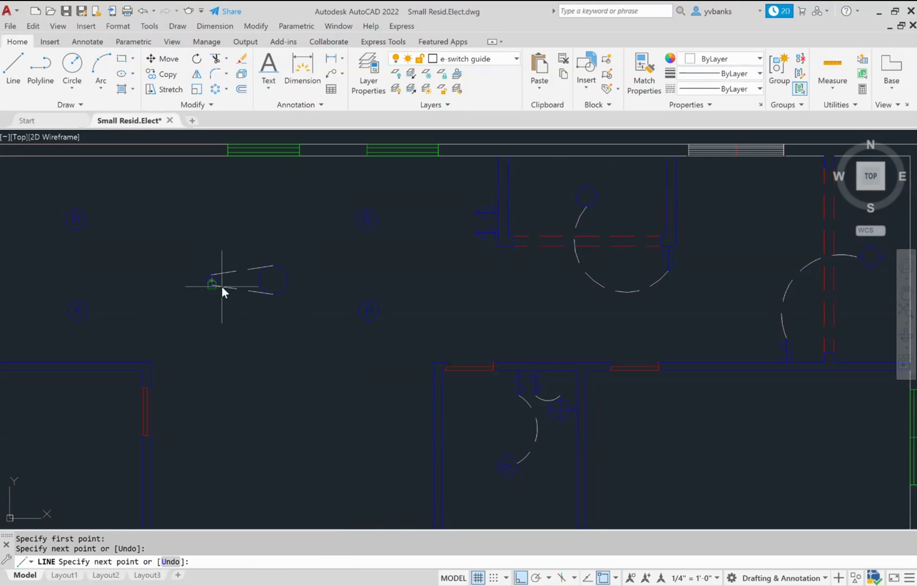
{"action": "key", "text": "Escape"}
Put both connecting lines on e-anno-symb-powr and make that layer current.
{"action": "left_click", "coordinate": [251, 307]}
{"action": "left_click", "coordinate": [240, 250]}
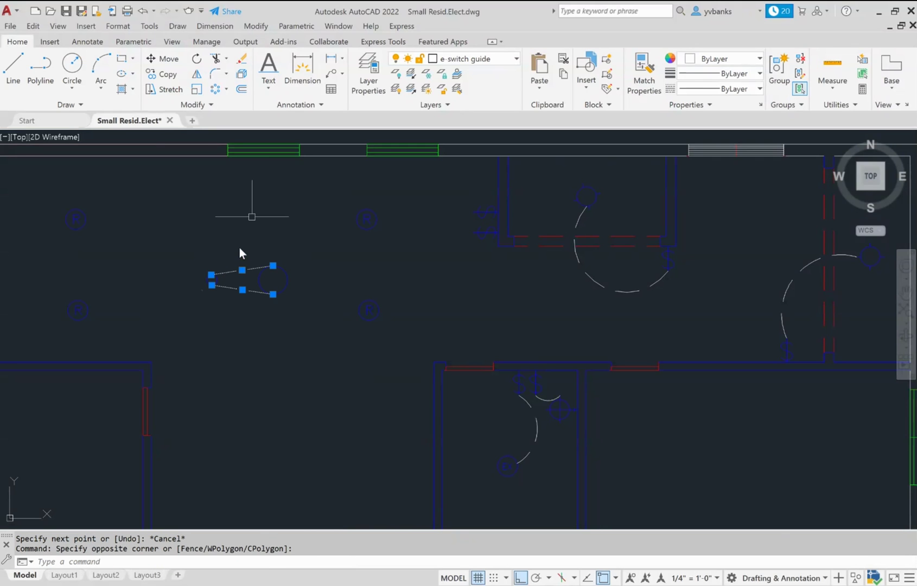
{"action": "left_click", "coordinate": [517, 60]}
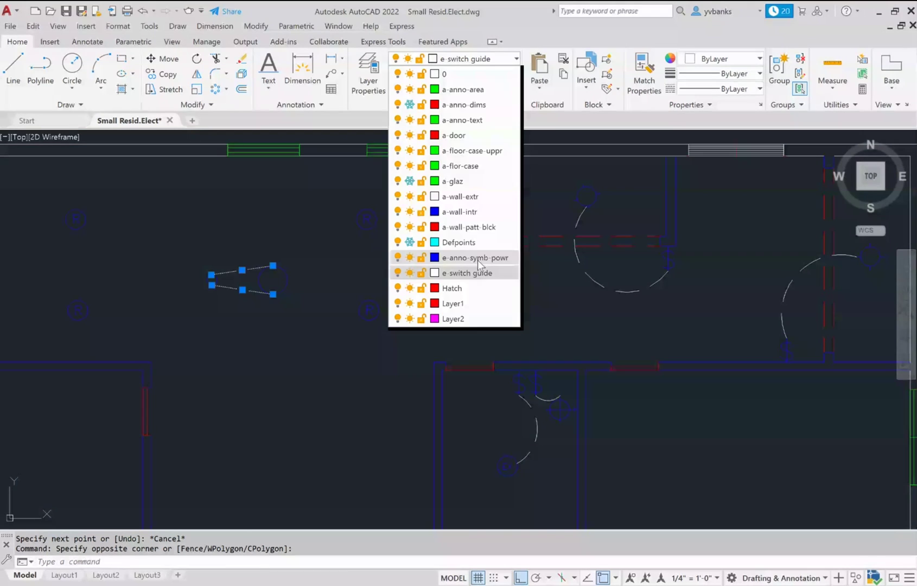
{"action": "left_click", "coordinate": [478, 258]}
{"action": "key", "text": "Escape"}
{"action": "left_click", "coordinate": [517, 60]}
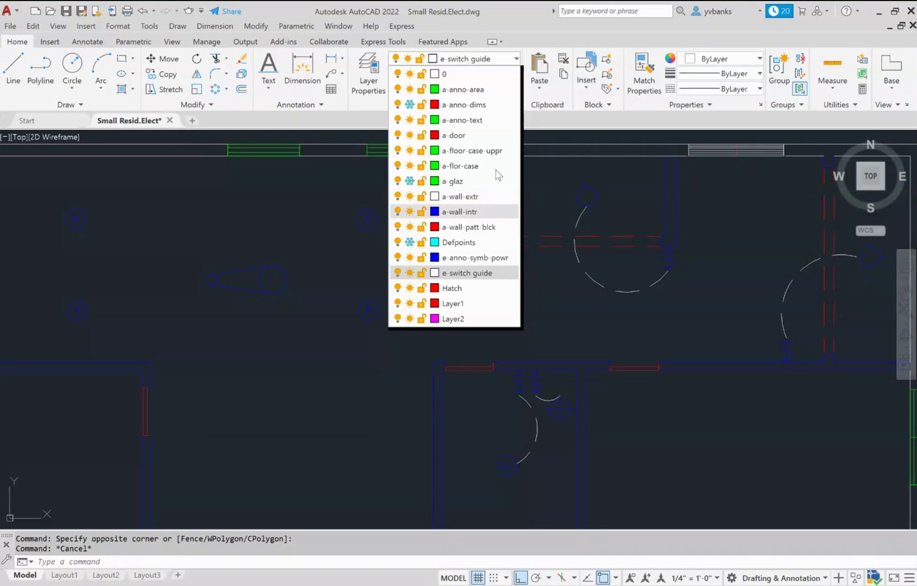
{"action": "left_click", "coordinate": [475, 260]}
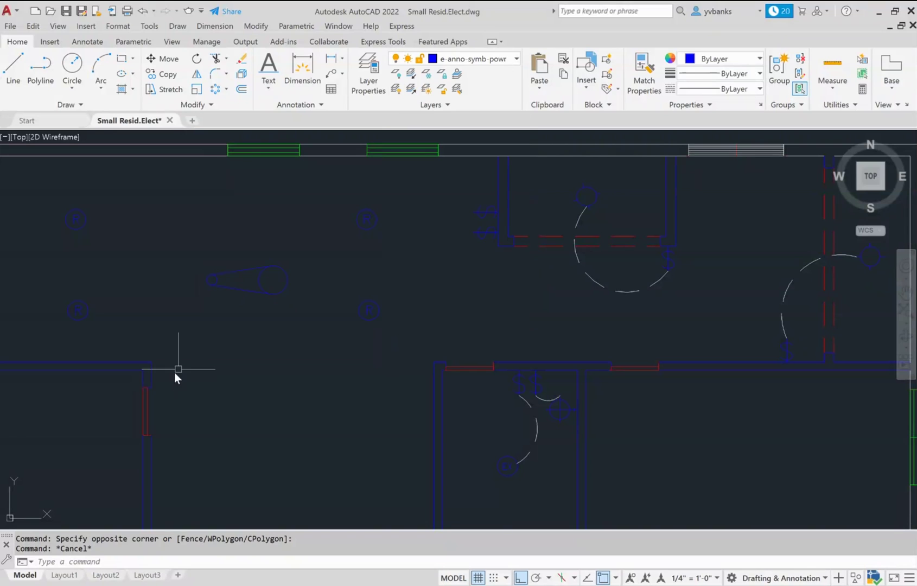
Trim the circle arcs between the lines, leaving a teardrop blade outline.
{"action": "key", "text": "Escape"}
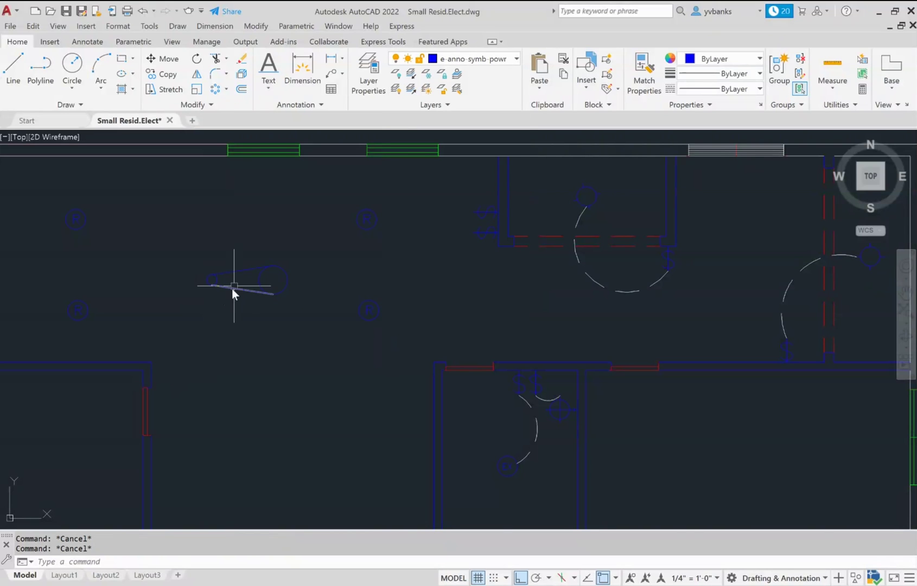
{"action": "left_click", "coordinate": [216, 59]}
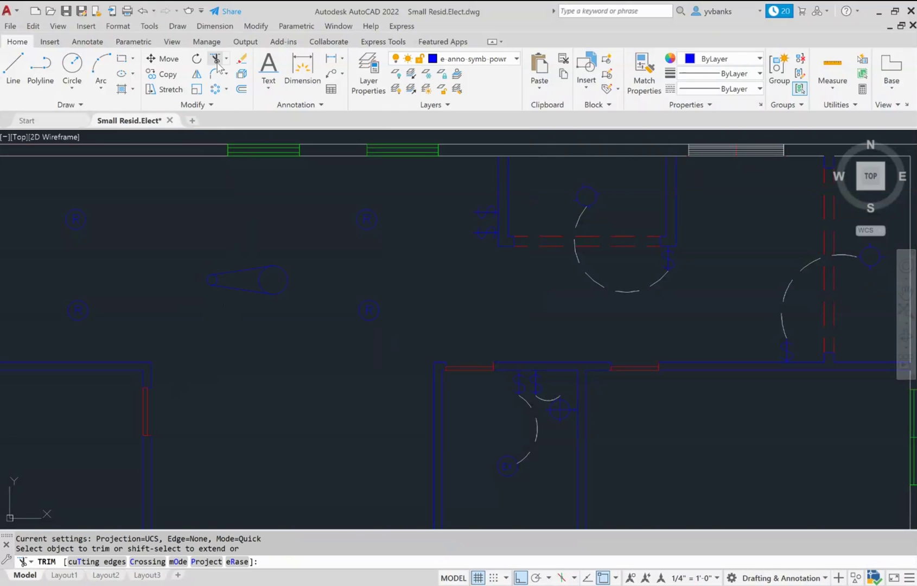
{"action": "left_click", "coordinate": [261, 275]}
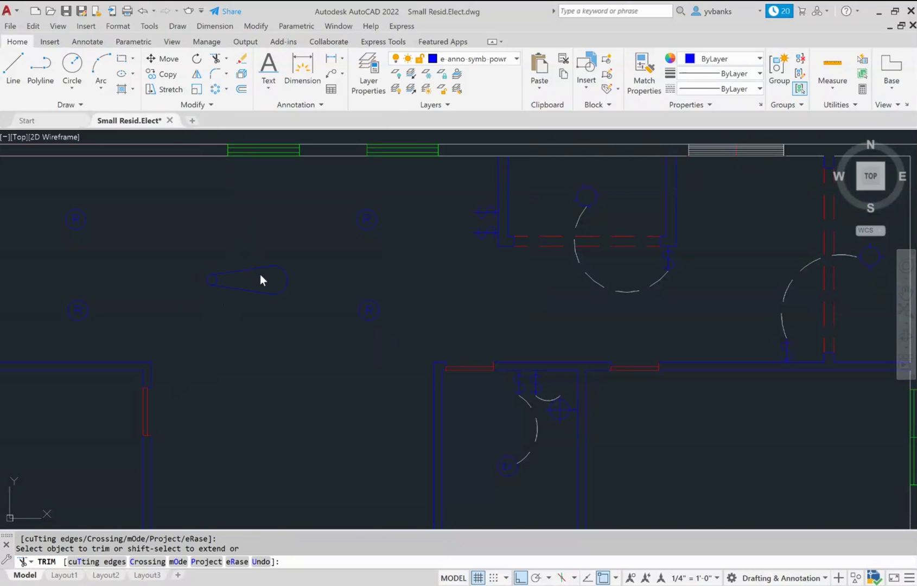
{"action": "left_click", "coordinate": [217, 279]}
{"action": "left_click", "coordinate": [208, 279]}
{"action": "key", "text": "Escape"}
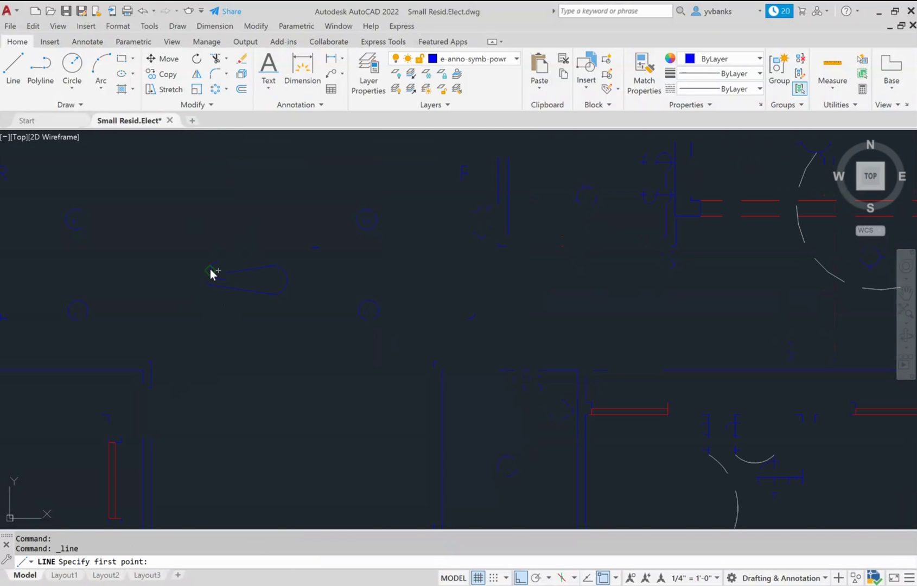
Draw a small hub circle near the teardrop's pointed end.
{"action": "left_click", "coordinate": [209, 269]}
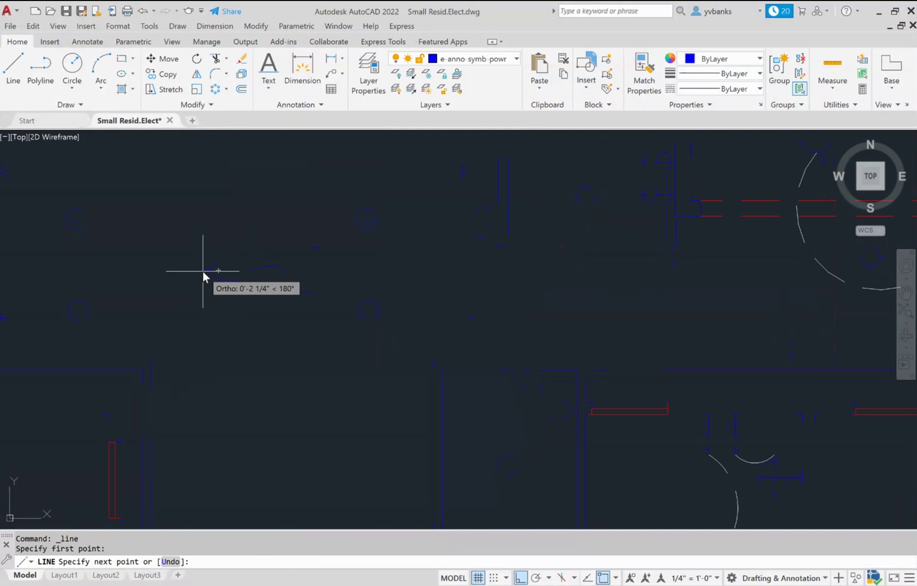
{"action": "left_click", "coordinate": [72, 71]}
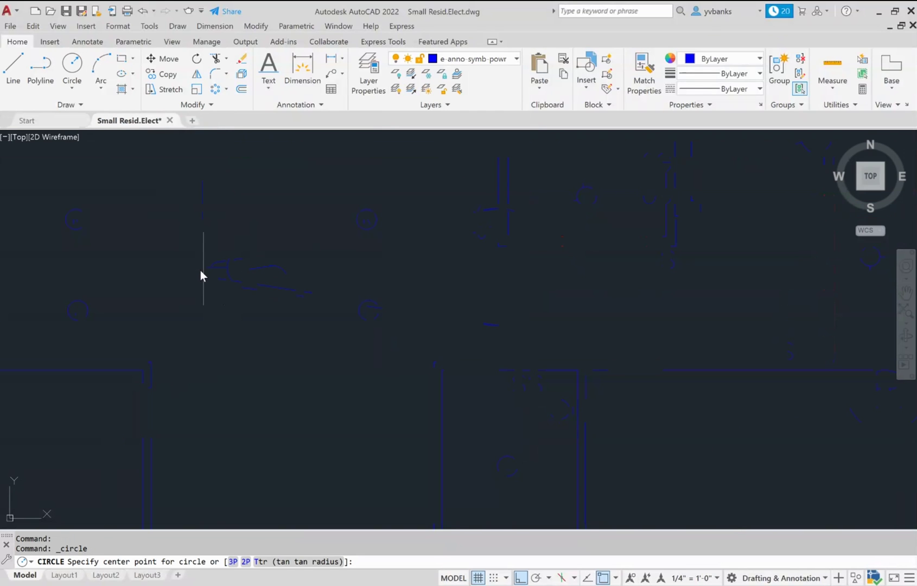
{"action": "left_click", "coordinate": [203, 267]}
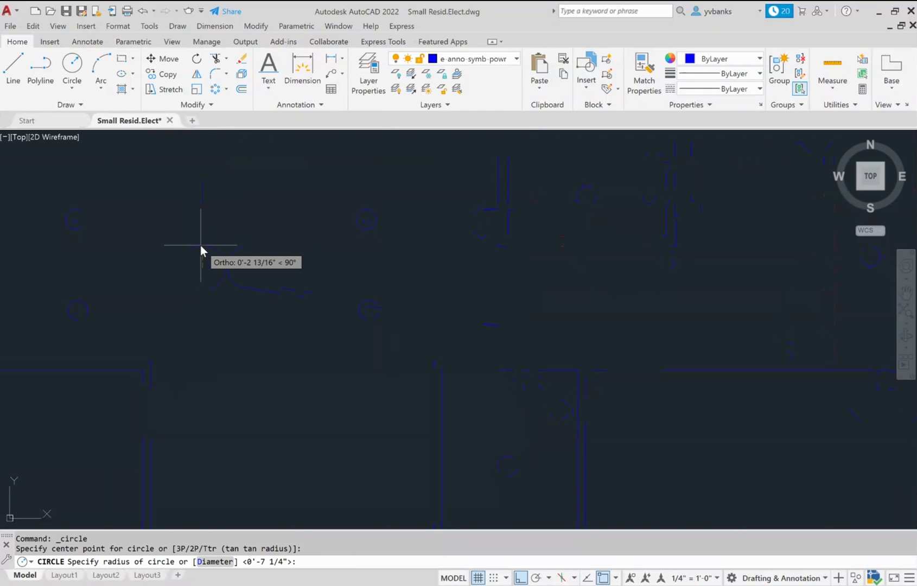
{"action": "left_click", "coordinate": [198, 248]}
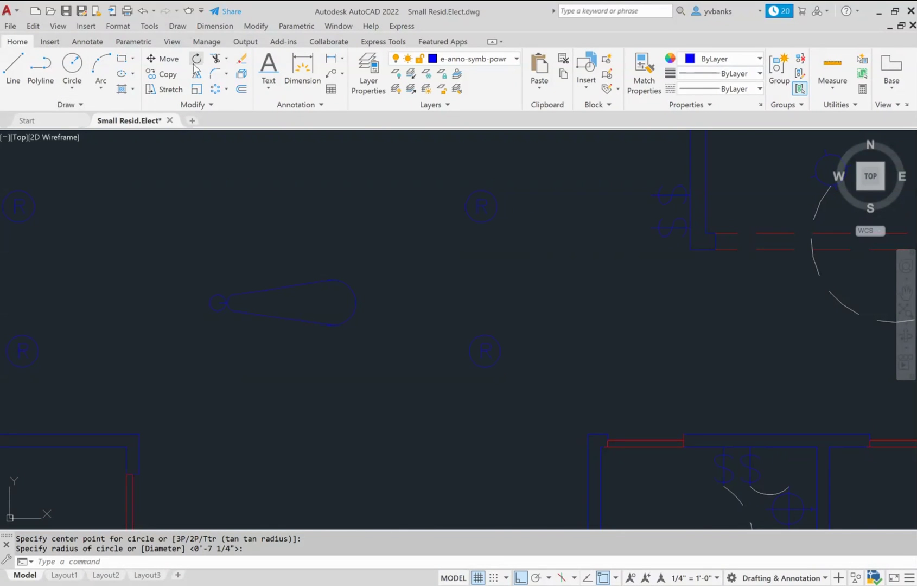
Trim the blade end inside the hub, then select the blade and hub.
{"action": "left_click", "coordinate": [215, 59]}
{"action": "left_click", "coordinate": [221, 297]}
{"action": "left_click", "coordinate": [220, 302]}
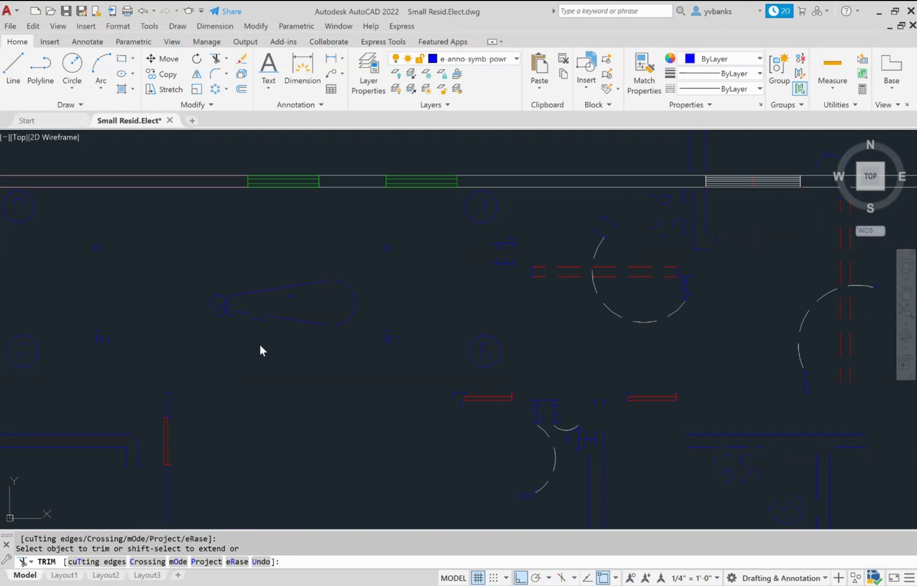
{"action": "key", "text": "Escape"}
{"action": "left_click", "coordinate": [320, 341]}
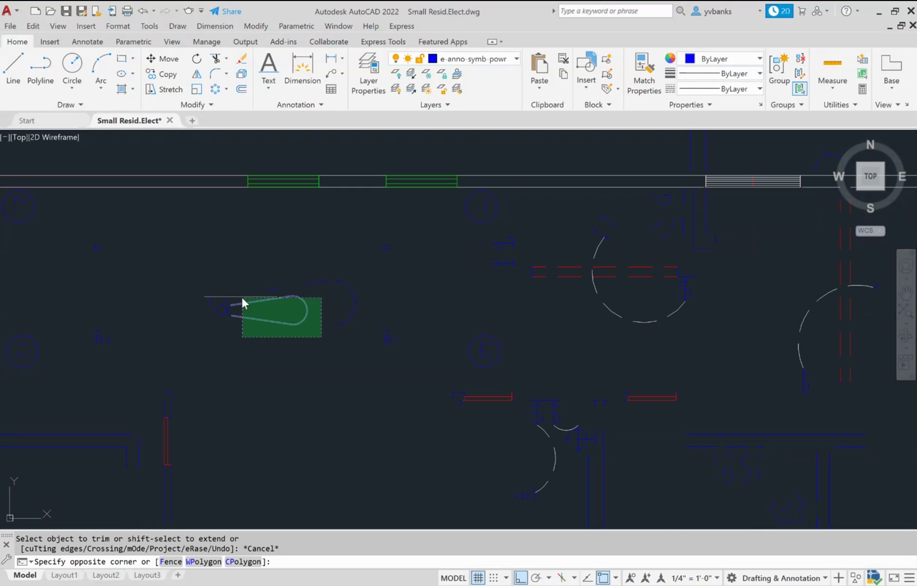
{"action": "left_click", "coordinate": [217, 299]}
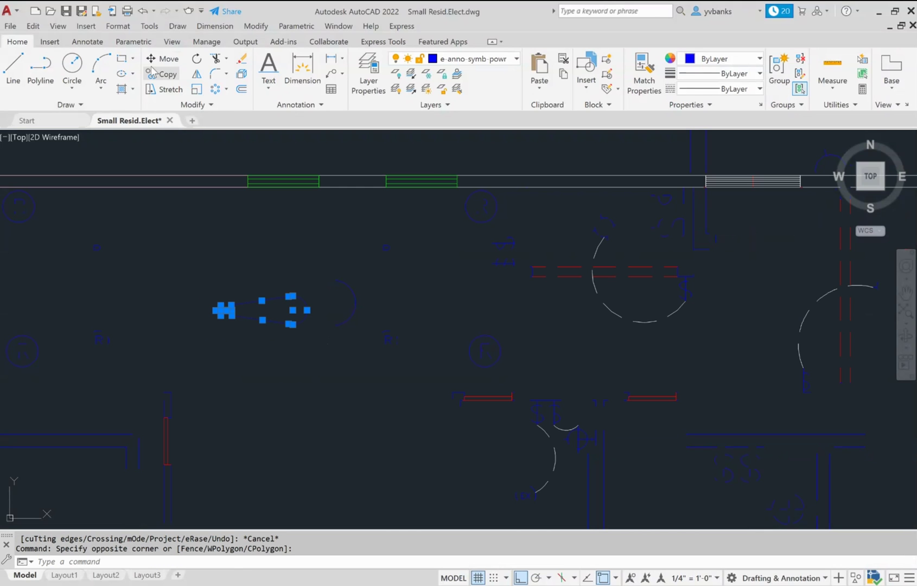
Polar-array the blade around the hub centre with 4 items.
{"action": "left_click", "coordinate": [216, 90]}
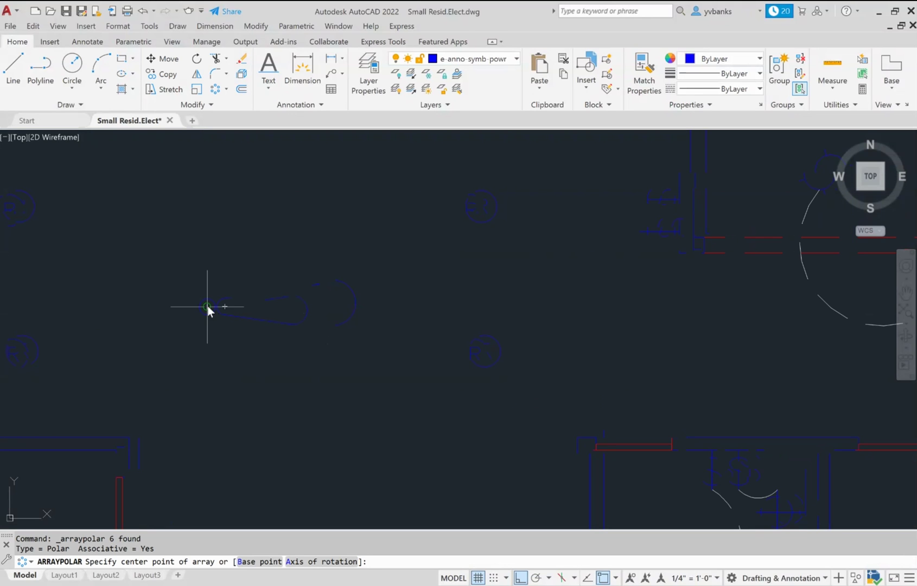
{"action": "left_click", "coordinate": [206, 307]}
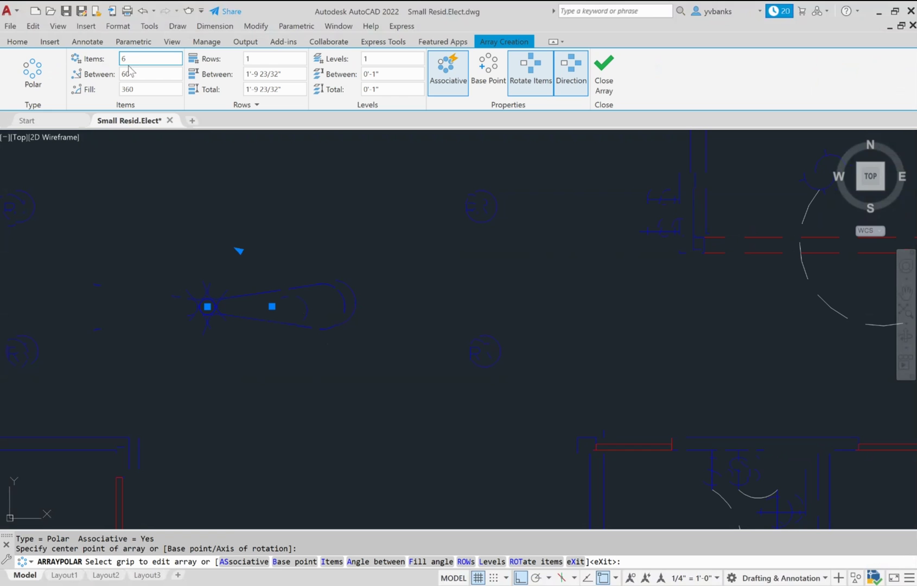
{"action": "left_click", "coordinate": [136, 60]}
{"action": "left_click_drag", "start_coordinate": [132, 61], "coordinate": [108, 61]}
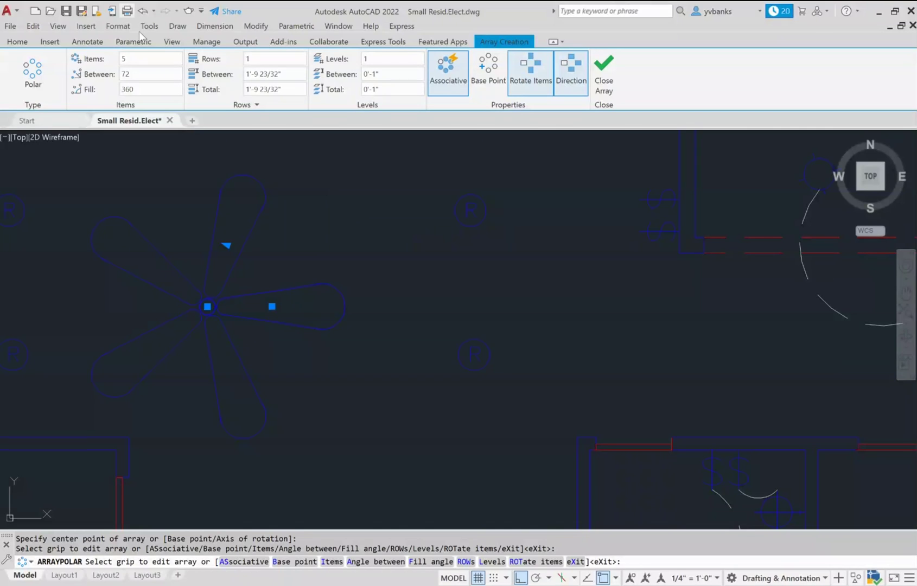
{"action": "left_click", "coordinate": [136, 60]}
{"action": "type", "text": "4"}
{"action": "key", "text": "Return"}
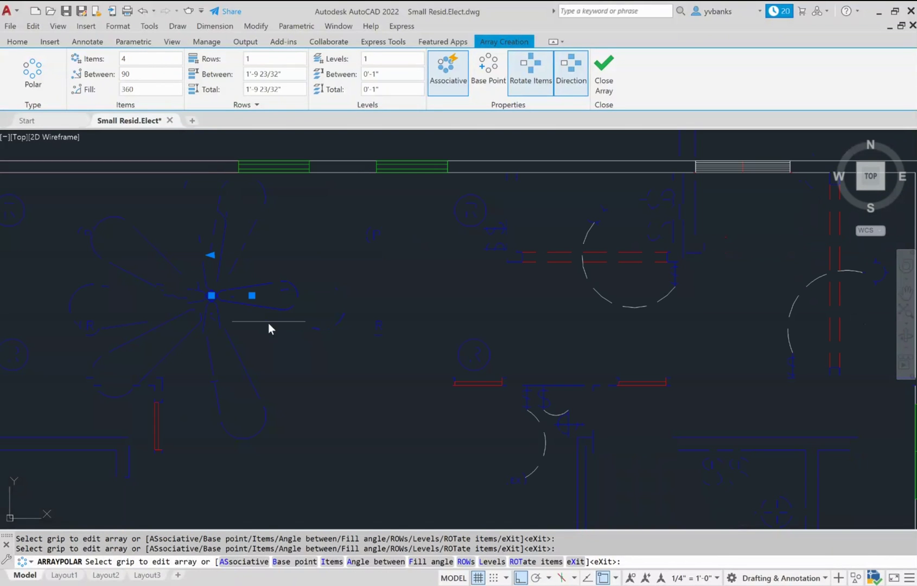
{"action": "key", "text": "Escape"}
Move the fan array from its centre to a new spot in the room.
{"action": "left_click", "coordinate": [290, 349]}
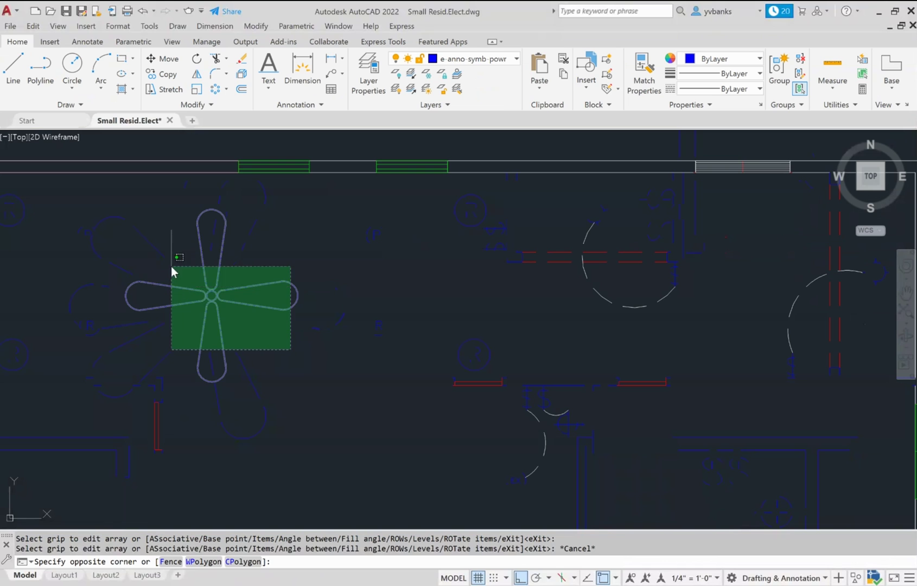
{"action": "left_click", "coordinate": [172, 267]}
{"action": "left_click", "coordinate": [17, 42]}
{"action": "left_click", "coordinate": [162, 58]}
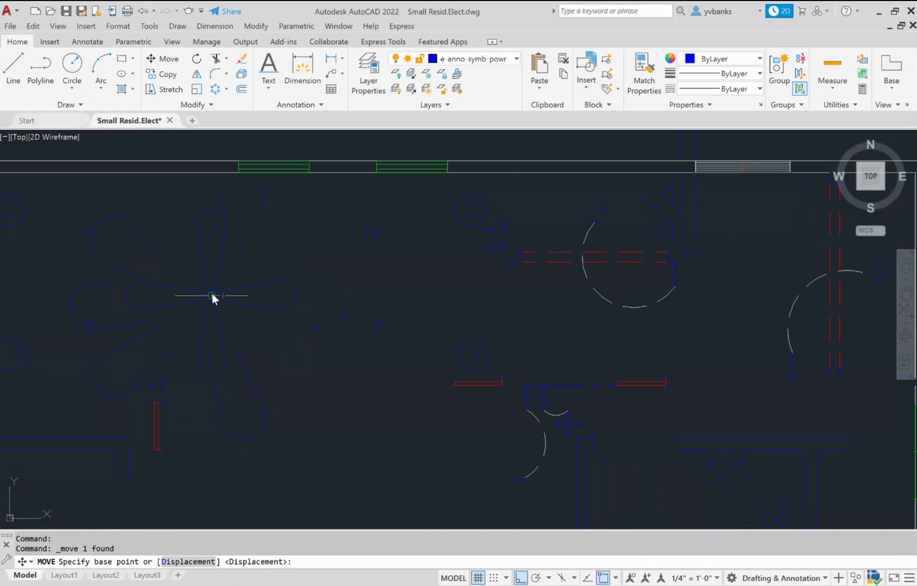
{"action": "left_click", "coordinate": [211, 296]}
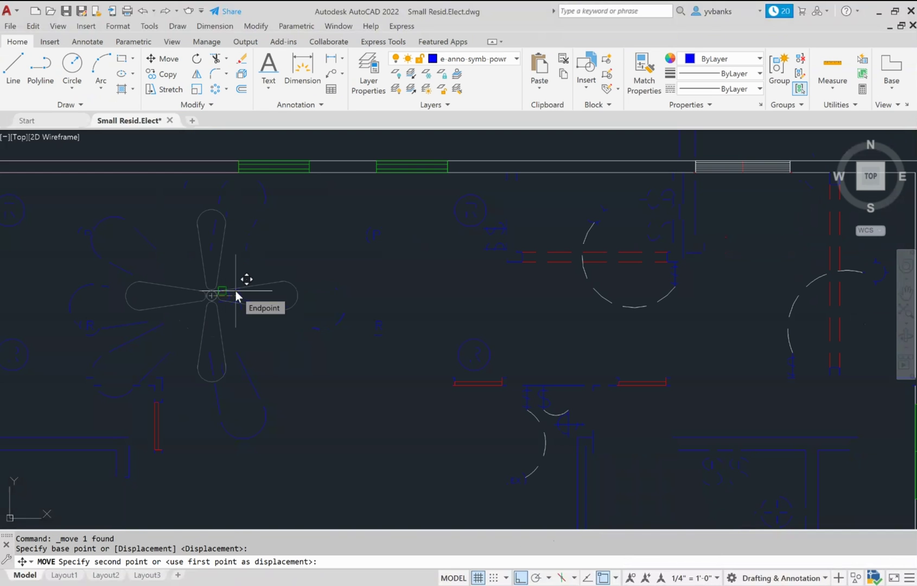
{"action": "left_click", "coordinate": [235, 291]}
Shift the fan array slightly further right with a second move.
{"action": "left_click", "coordinate": [255, 331]}
{"action": "left_click", "coordinate": [171, 267]}
{"action": "left_click", "coordinate": [16, 42]}
{"action": "left_click", "coordinate": [162, 58]}
{"action": "left_click", "coordinate": [285, 378]}
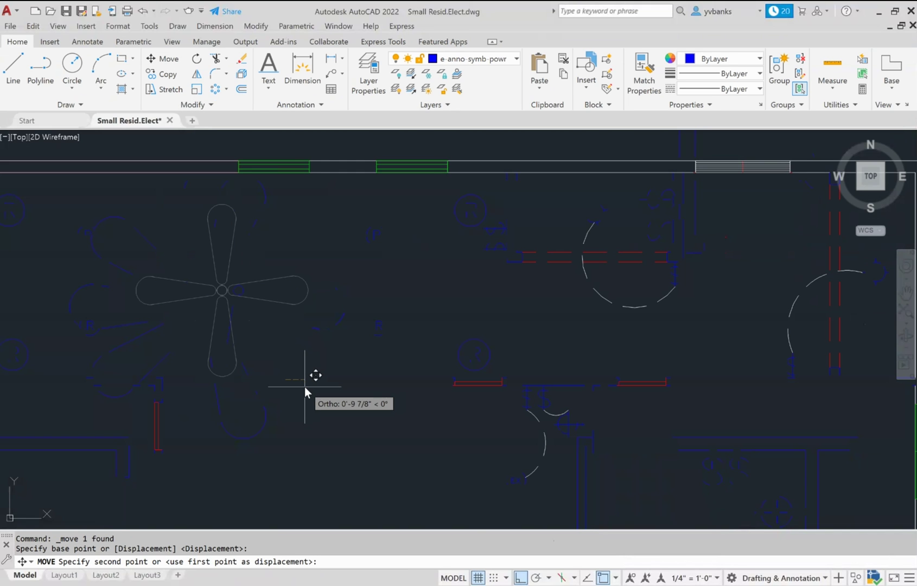
{"action": "left_click", "coordinate": [304, 387]}
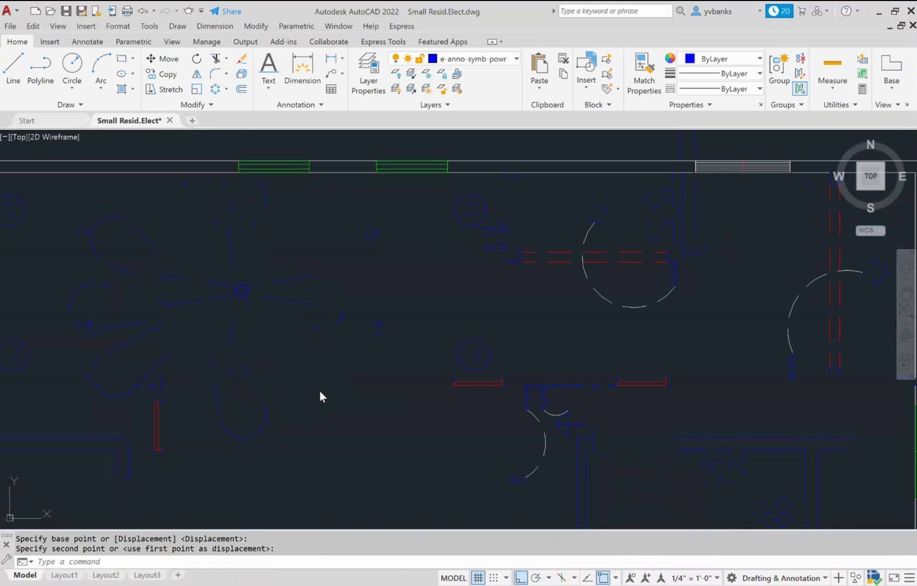
{"action": "key", "text": "Escape"}
{"action": "scroll", "coordinate": [319, 387], "scroll_direction": "down", "scroll_amount": 5}
Use SCALE about the fan centre to shrink the fan array to fixture size.
{"action": "left_click", "coordinate": [318, 370]}
{"action": "left_click", "coordinate": [260, 323]}
{"action": "type", "text": "scale"}
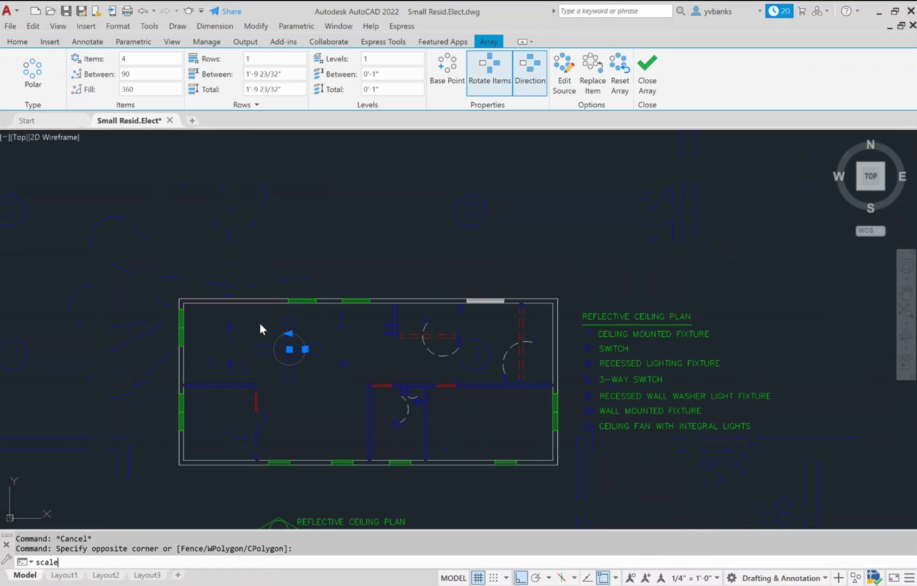
{"action": "key", "text": "Return"}
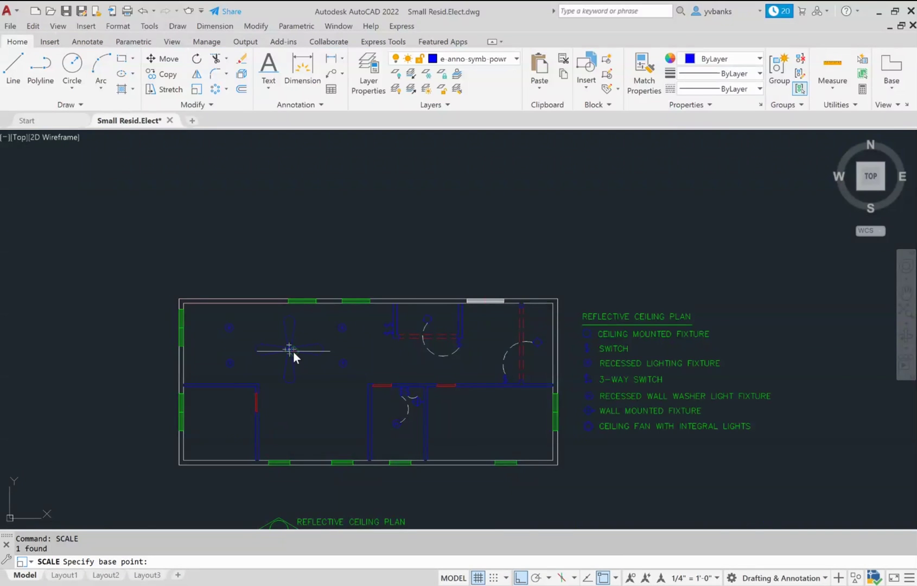
{"action": "scroll", "coordinate": [293, 351], "scroll_direction": "up", "scroll_amount": 4}
{"action": "scroll", "coordinate": [285, 349], "scroll_direction": "up", "scroll_amount": 2}
{"action": "left_click", "coordinate": [279, 345]}
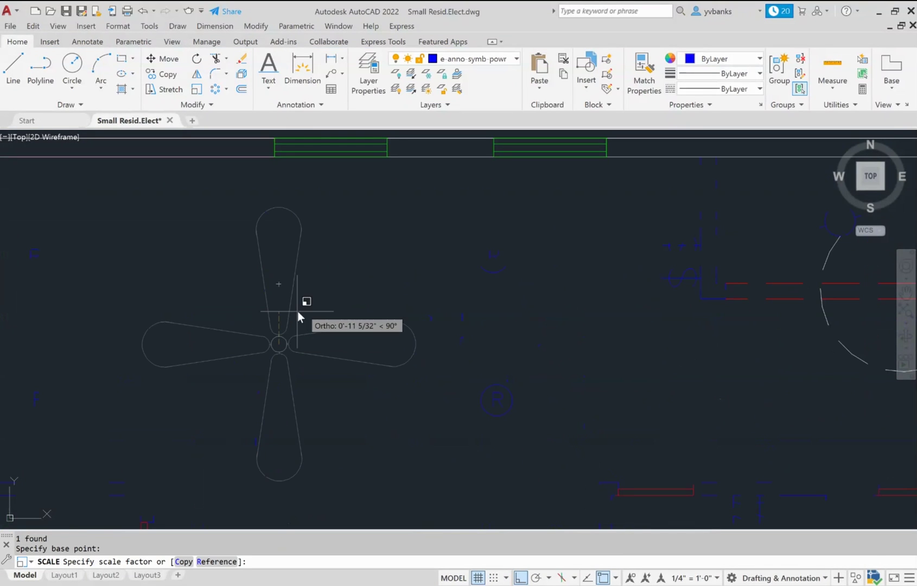
{"action": "left_click", "coordinate": [345, 256]}
{"action": "scroll", "coordinate": [354, 372], "scroll_direction": "down", "scroll_amount": 2}
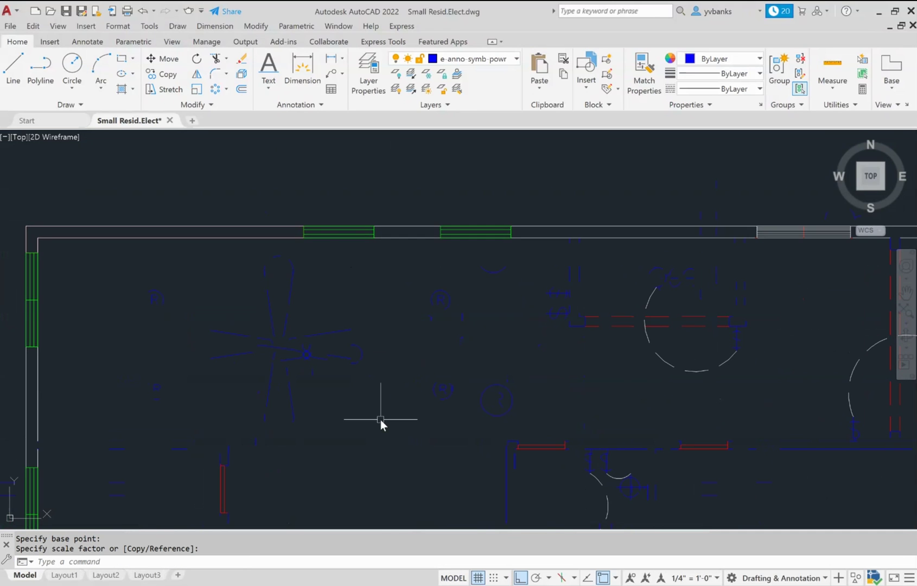
{"action": "scroll", "coordinate": [380, 419], "scroll_direction": "down", "scroll_amount": 1}
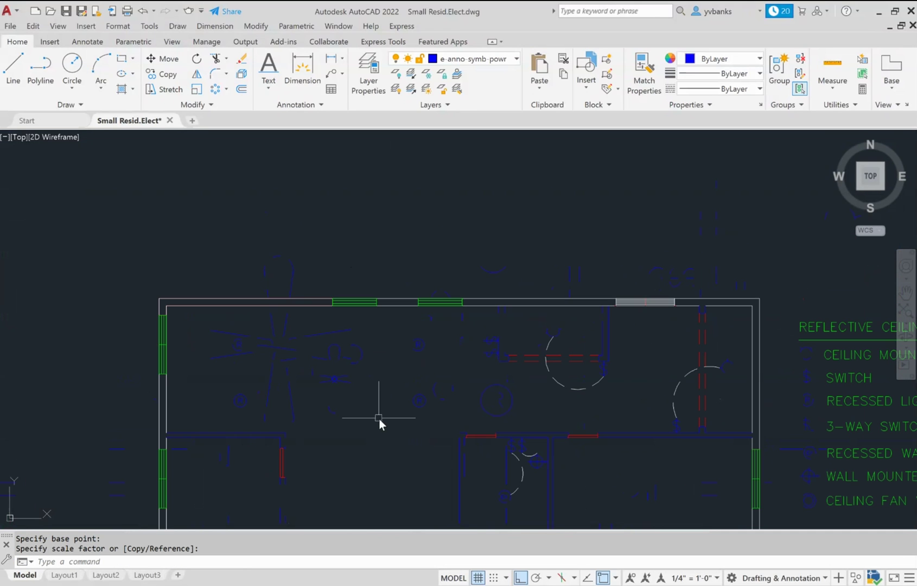
{"action": "left_click", "coordinate": [905, 293]}
{"action": "left_click_drag", "start_coordinate": [627, 384], "coordinate": [577, 333]}
With Ortho off, copy the fan symbol from its centre to beside the legend's ceiling fan entry.
{"action": "key", "text": "Escape"}
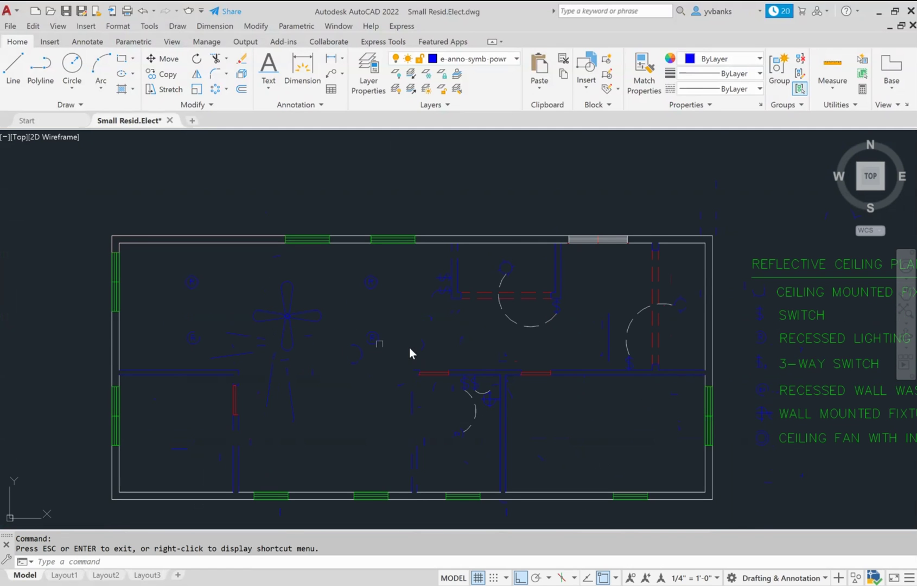
{"action": "left_click", "coordinate": [314, 356]}
{"action": "left_click", "coordinate": [259, 287]}
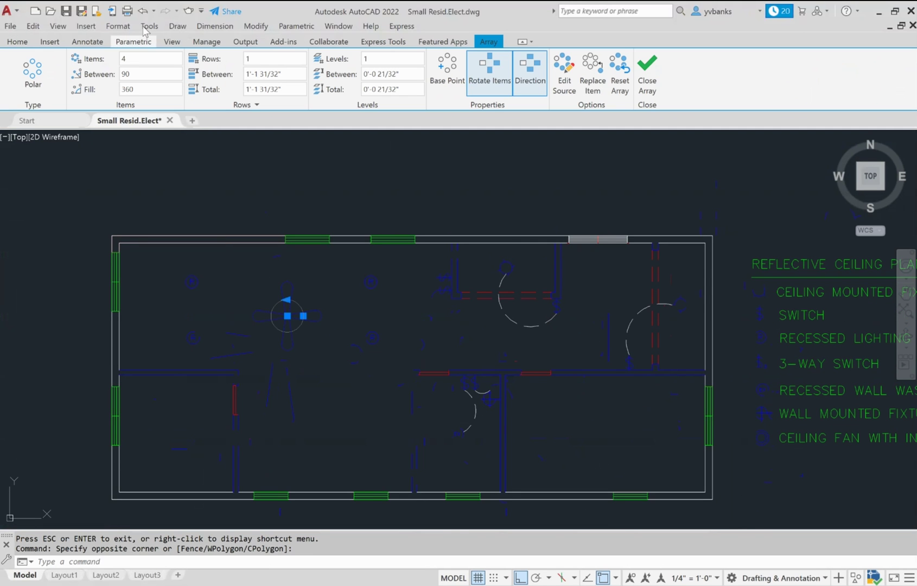
{"action": "left_click", "coordinate": [20, 44]}
{"action": "left_click", "coordinate": [163, 74]}
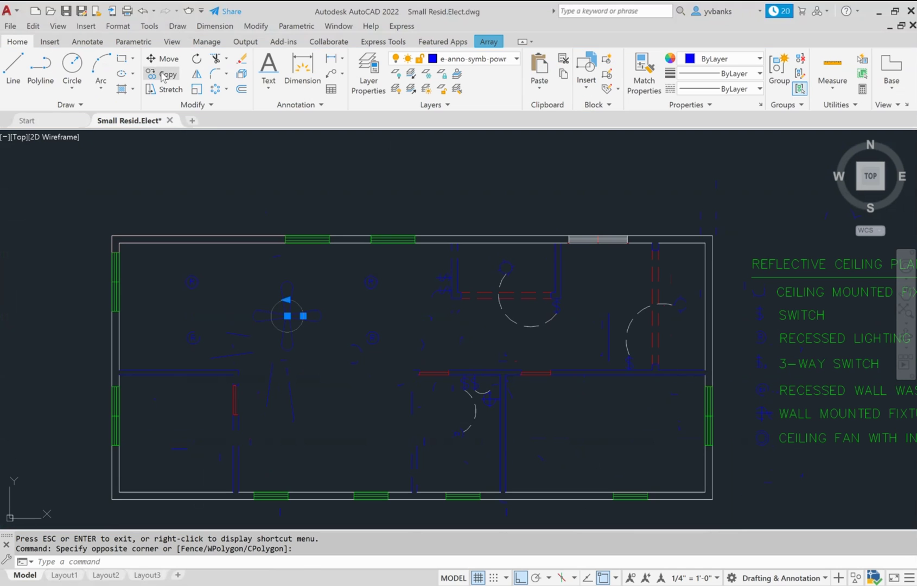
{"action": "left_click", "coordinate": [286, 316]}
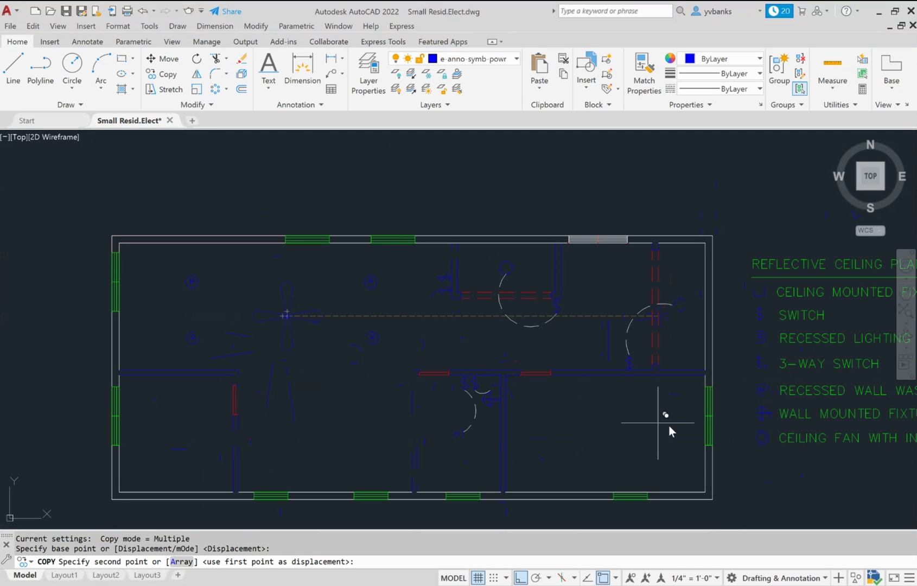
{"action": "left_click", "coordinate": [520, 577]}
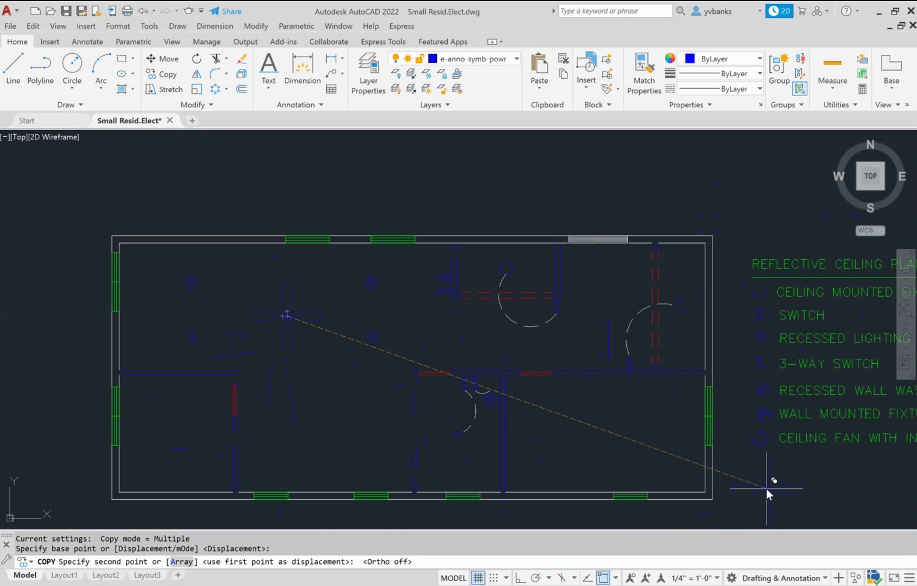
{"action": "left_click", "coordinate": [765, 488]}
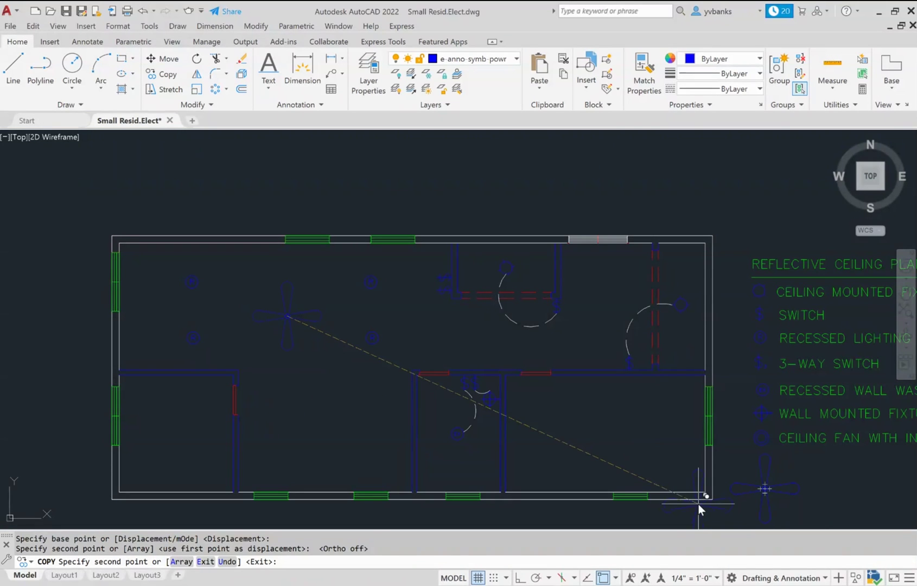
{"action": "key", "text": "Escape"}
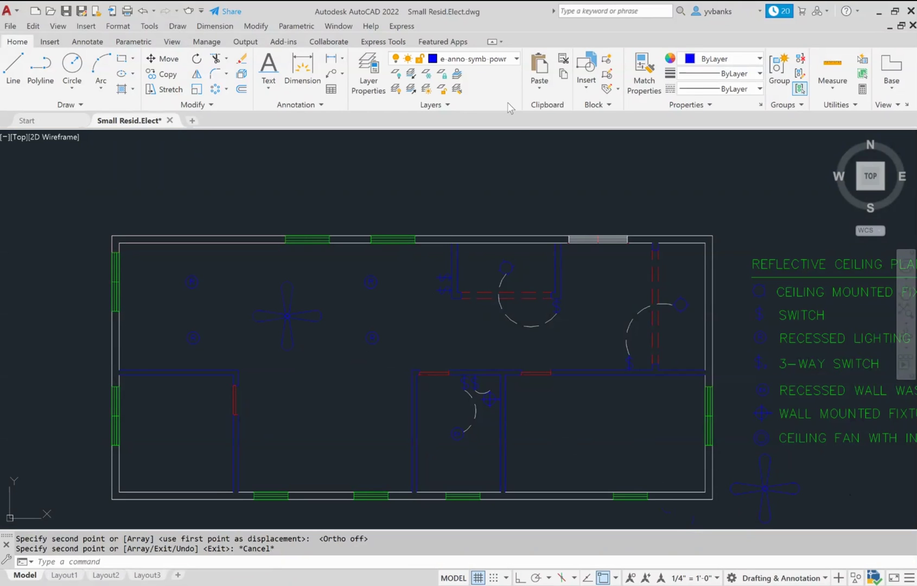
Choose e-switch guide in the Layer dropdown as the current layer.
{"action": "left_click", "coordinate": [510, 58]}
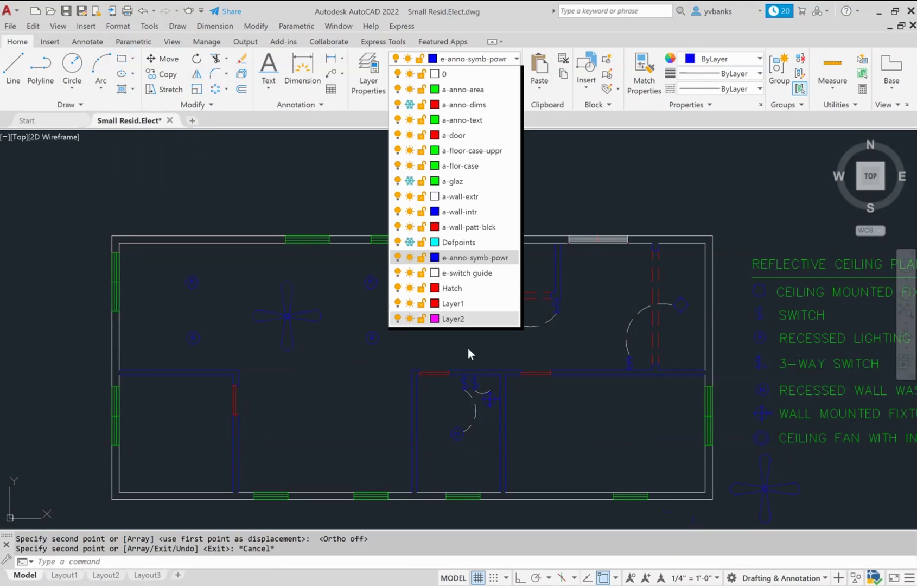
{"action": "left_click", "coordinate": [489, 273]}
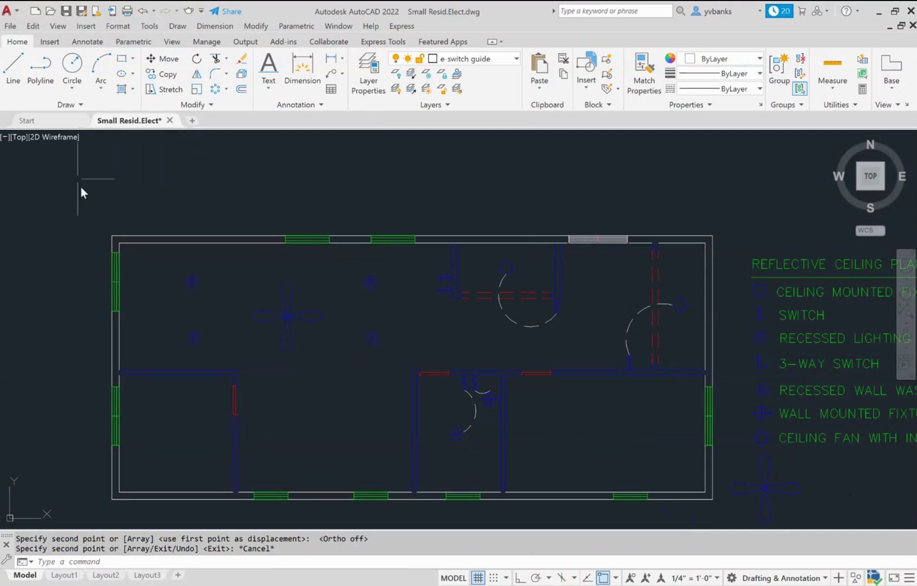
Draw a 3-point arc from the wall switch, then delete it as unwanted.
{"action": "left_click", "coordinate": [101, 84]}
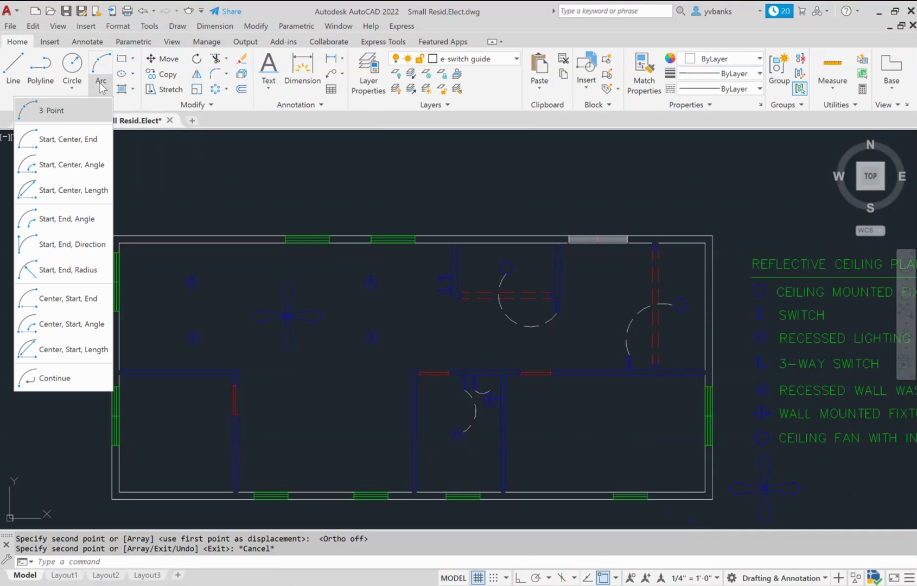
{"action": "left_click", "coordinate": [65, 115]}
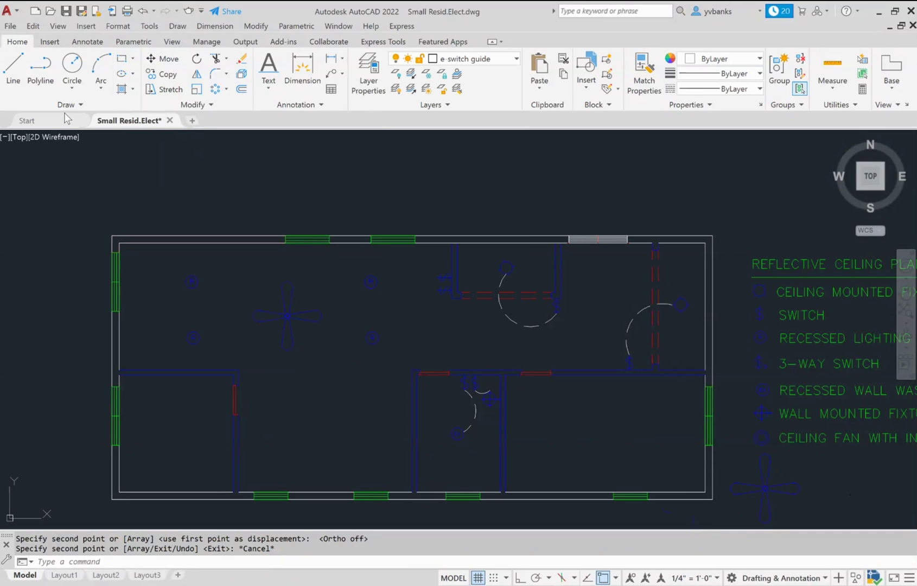
{"action": "left_click", "coordinate": [436, 291]}
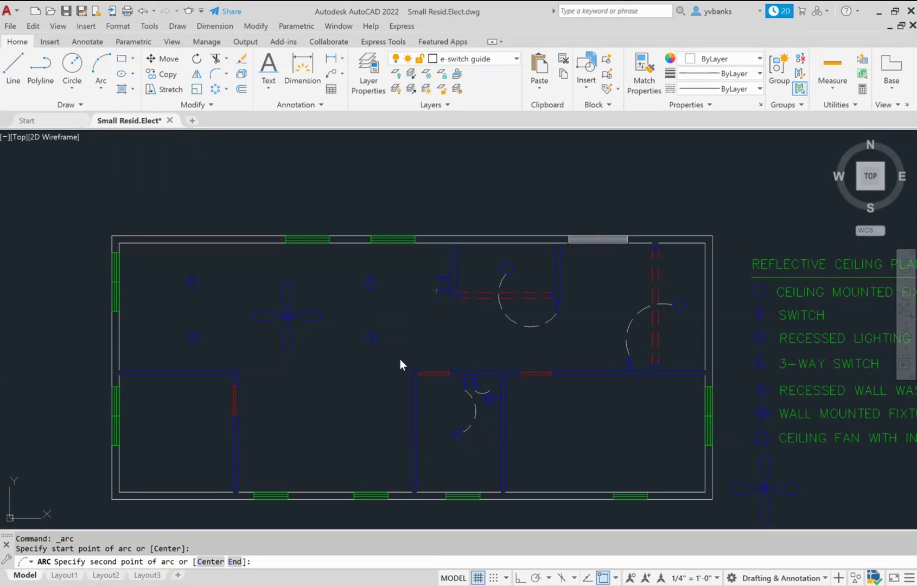
{"action": "left_click", "coordinate": [395, 312]}
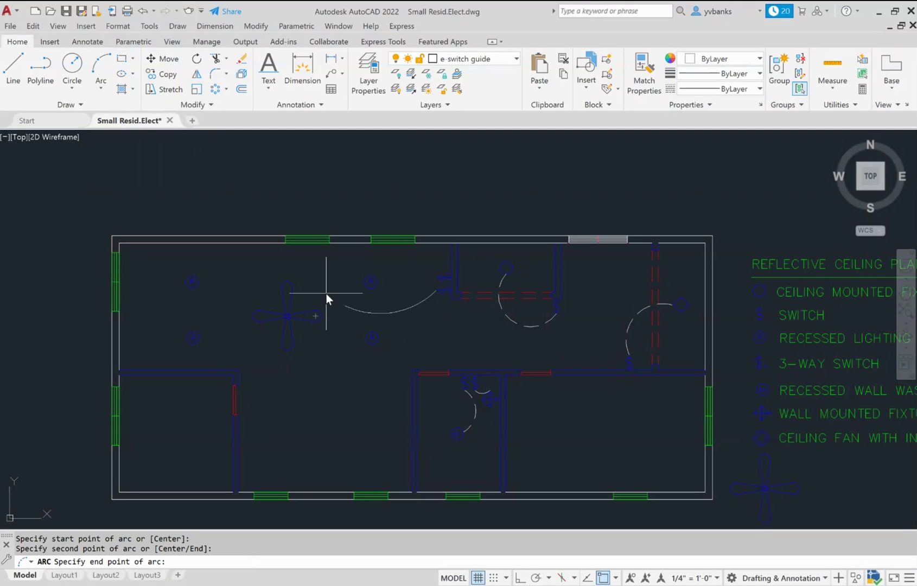
{"action": "left_click", "coordinate": [342, 295]}
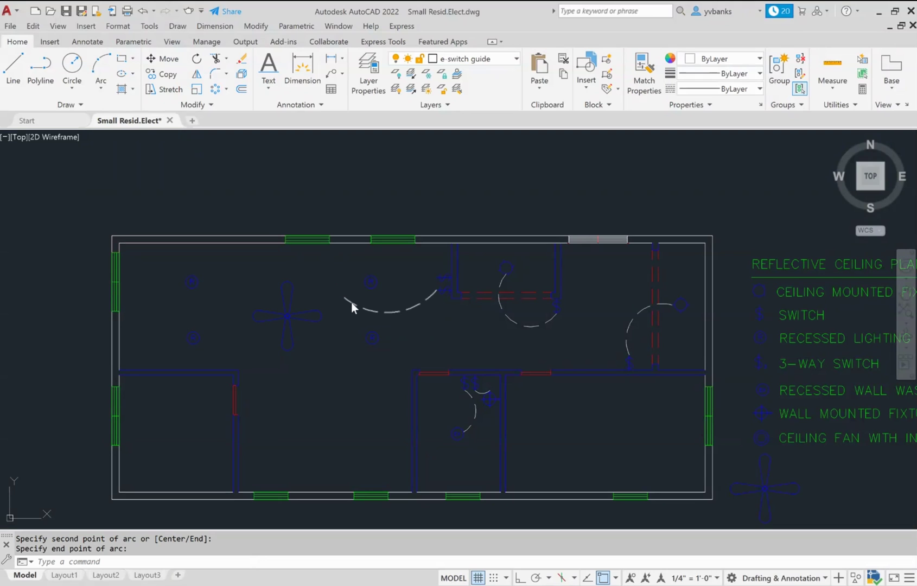
{"action": "left_click", "coordinate": [351, 301]}
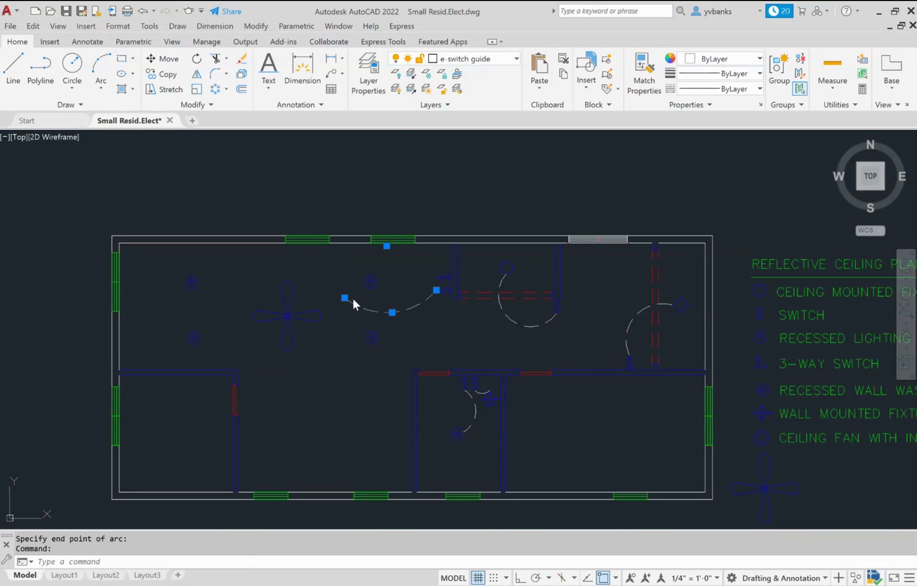
{"action": "key", "text": "Delete"}
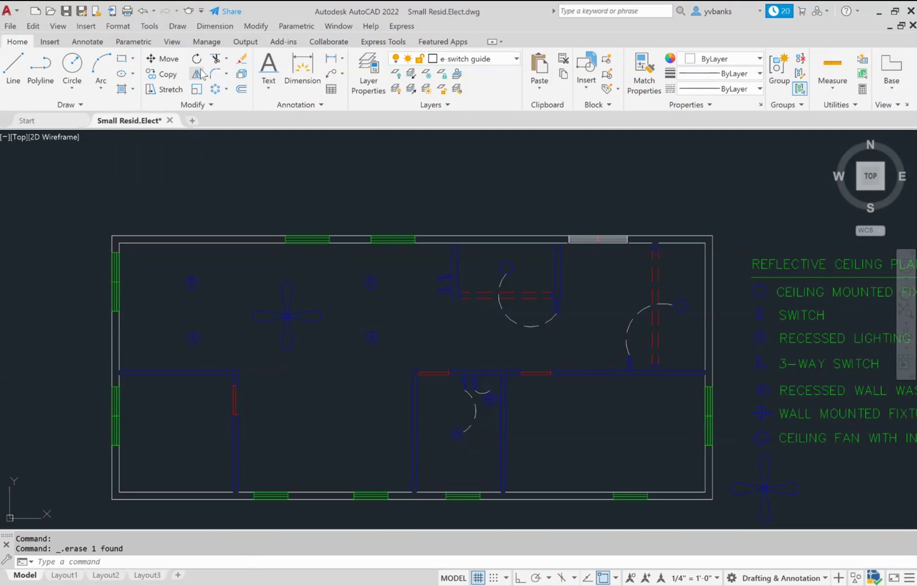
Redraw a 3-point arc from the doorway switch, bending below, to the ceiling fan.
{"action": "left_click", "coordinate": [101, 65]}
{"action": "left_click", "coordinate": [438, 288]}
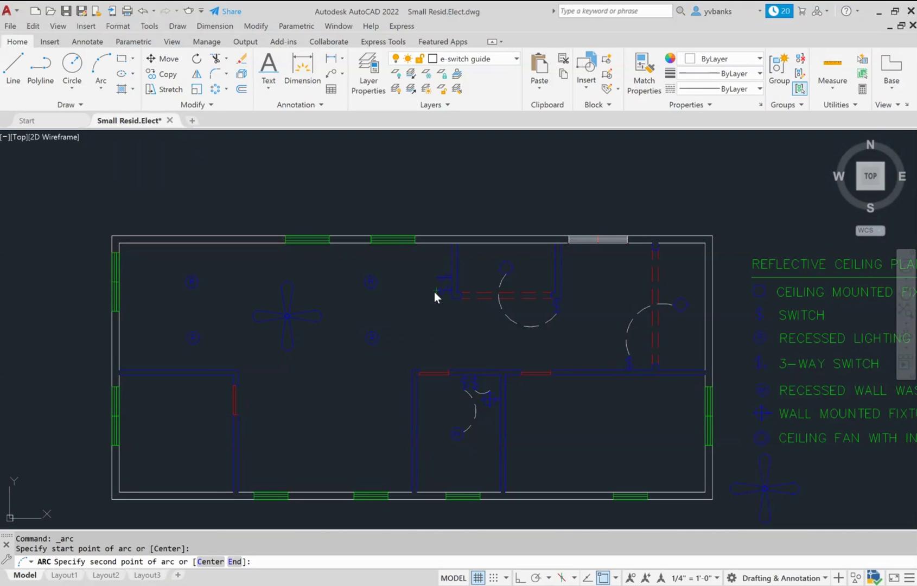
{"action": "left_click", "coordinate": [357, 332]}
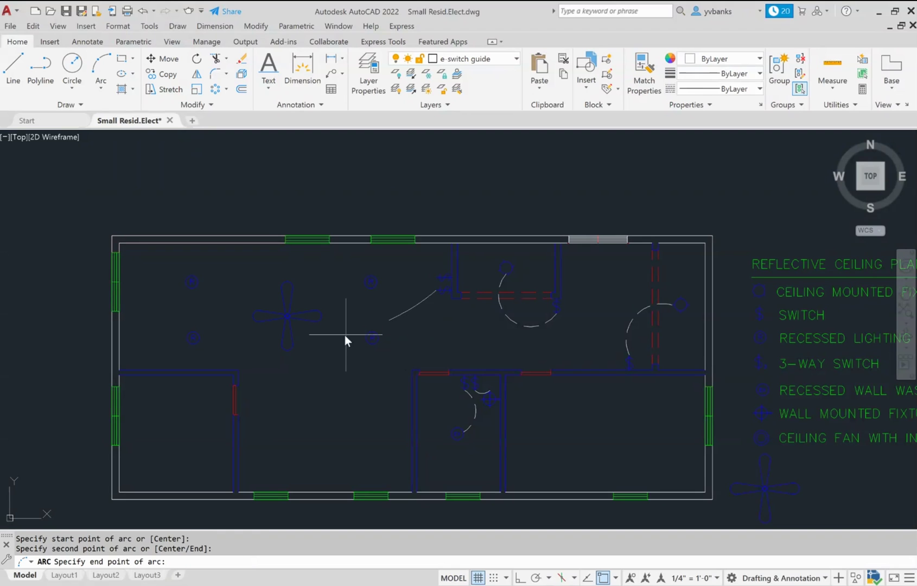
{"action": "left_click", "coordinate": [284, 320]}
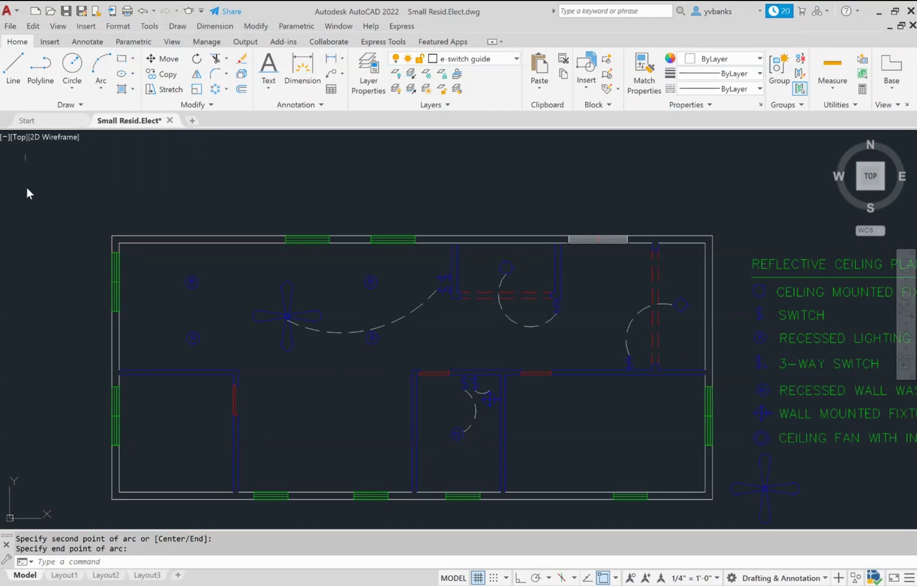
Draw arcs from a recessed light to the lower-left light, then up to the upper-left light.
{"action": "left_click", "coordinate": [100, 65]}
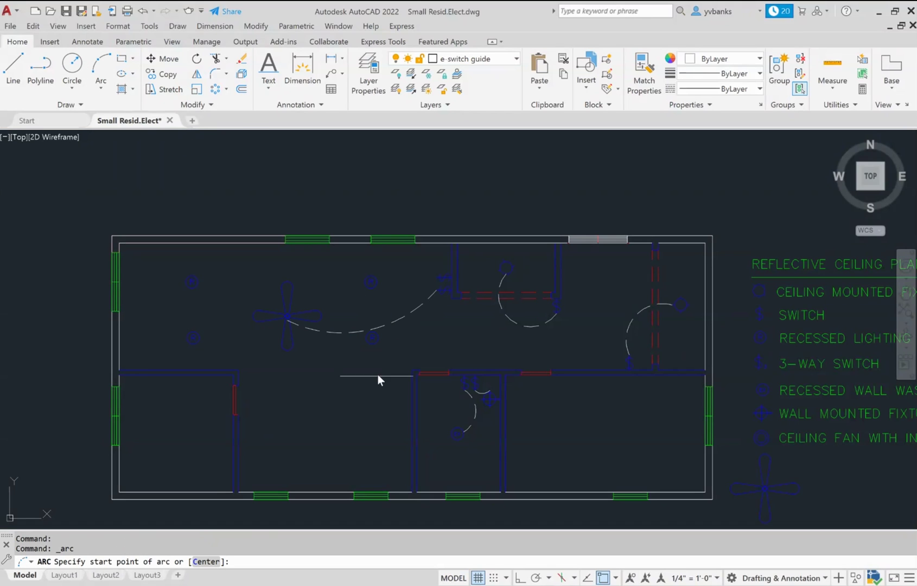
{"action": "left_click", "coordinate": [374, 344]}
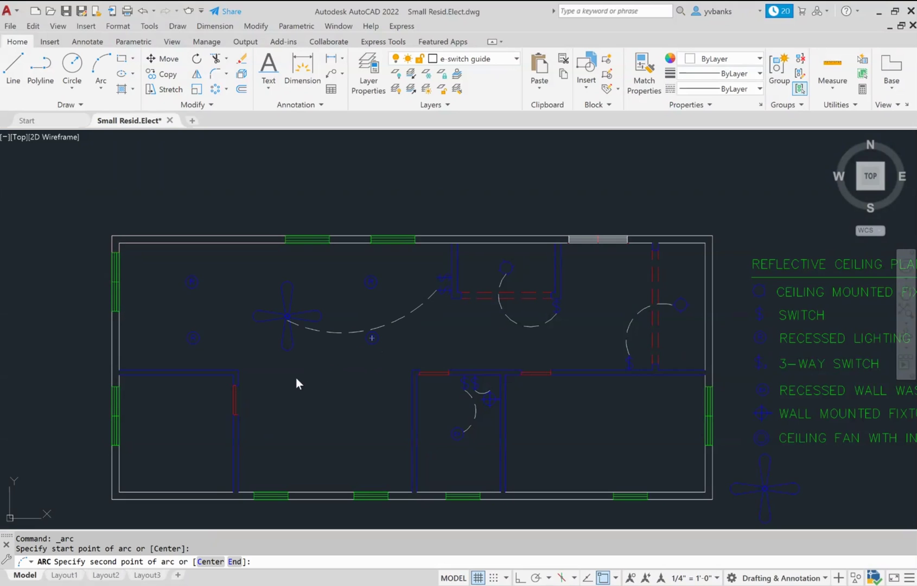
{"action": "left_click", "coordinate": [296, 379]}
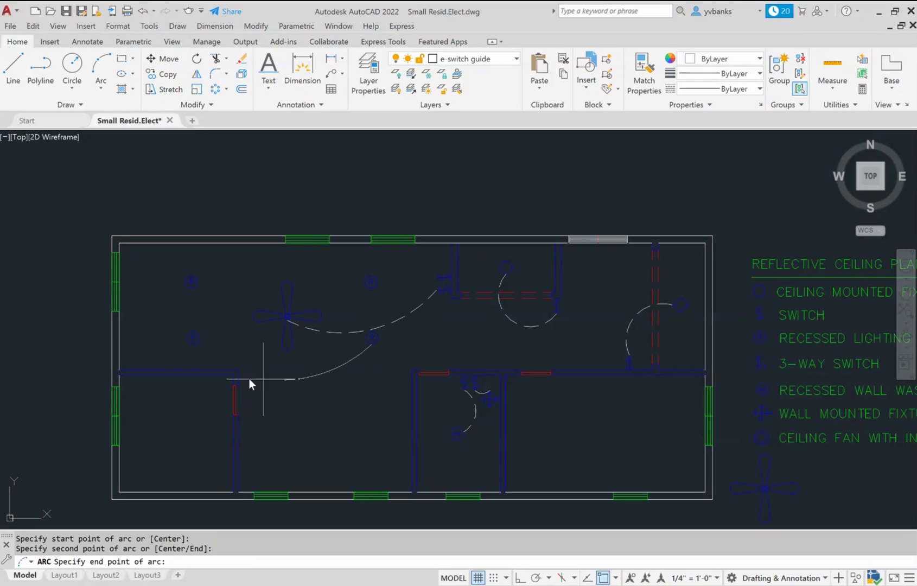
{"action": "left_click", "coordinate": [193, 347]}
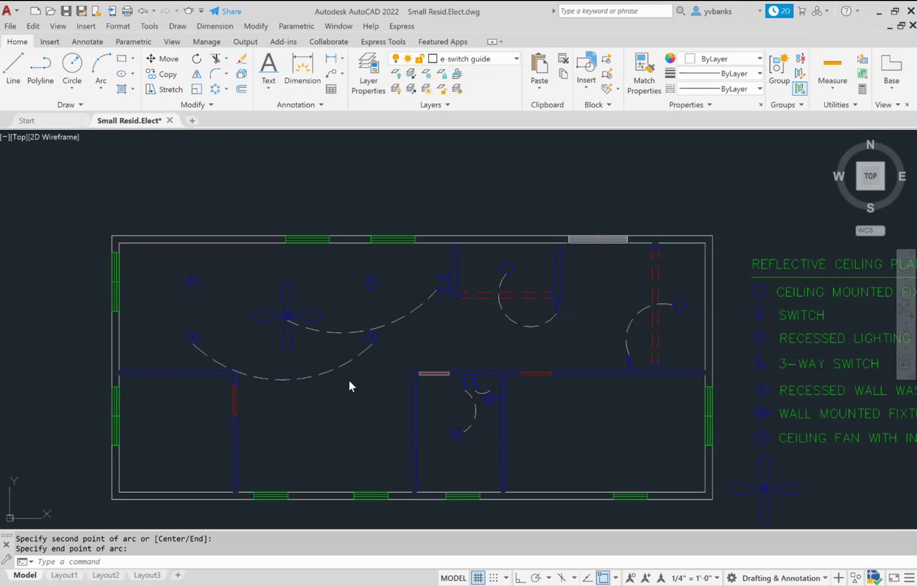
{"action": "left_click", "coordinate": [103, 68]}
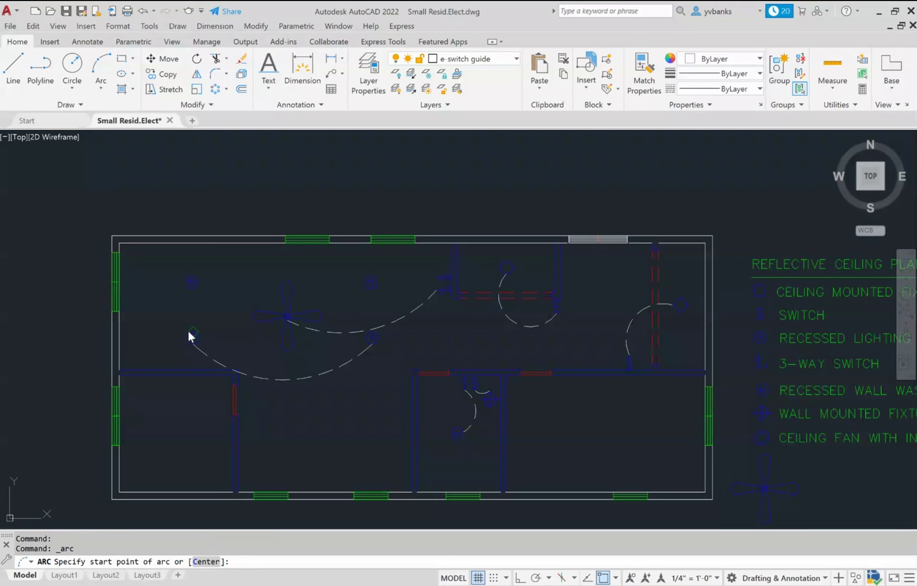
{"action": "left_click", "coordinate": [188, 331]}
{"action": "left_click", "coordinate": [187, 289]}
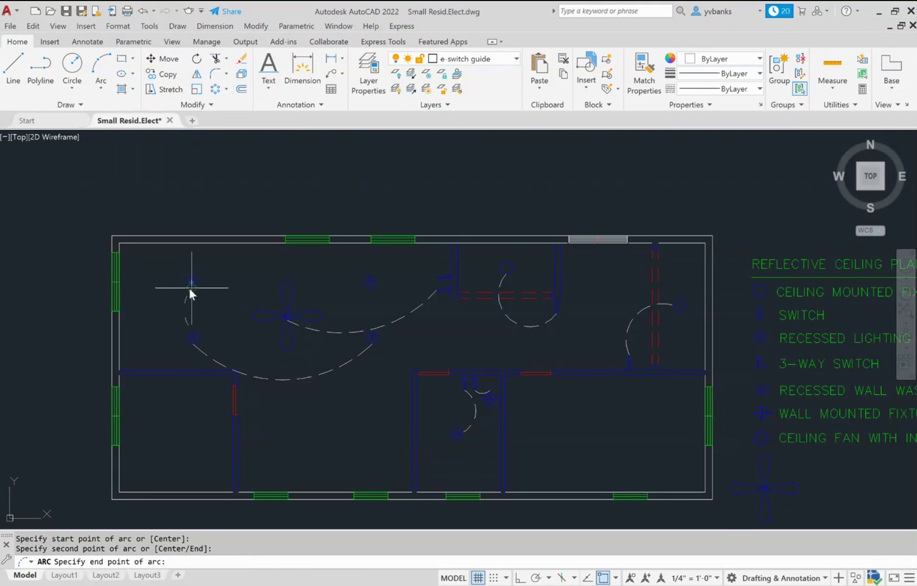
{"action": "left_click", "coordinate": [189, 289]}
Arc from the upper-left light along the top wall to the upper middle light.
{"action": "key", "text": "Return"}
{"action": "key", "text": "Escape"}
{"action": "key", "text": "Return"}
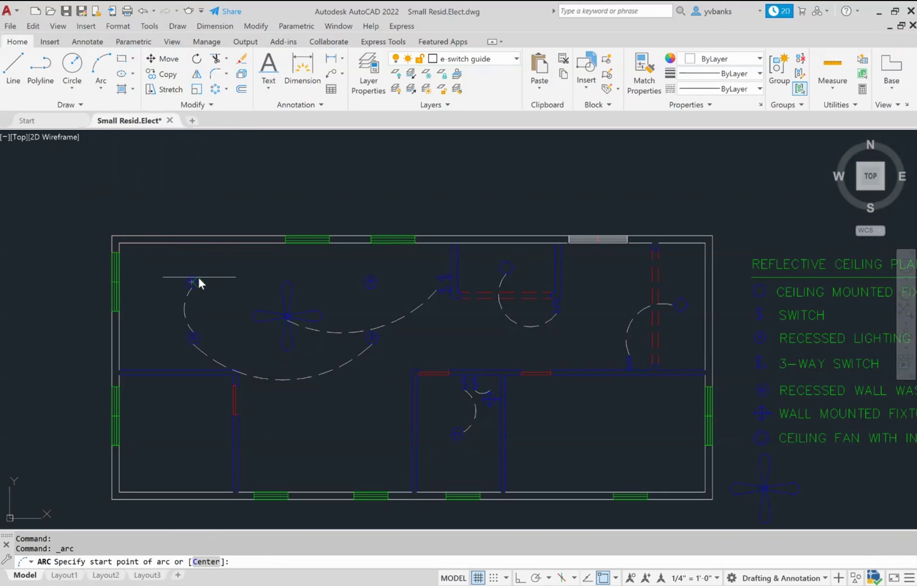
{"action": "left_click", "coordinate": [198, 280]}
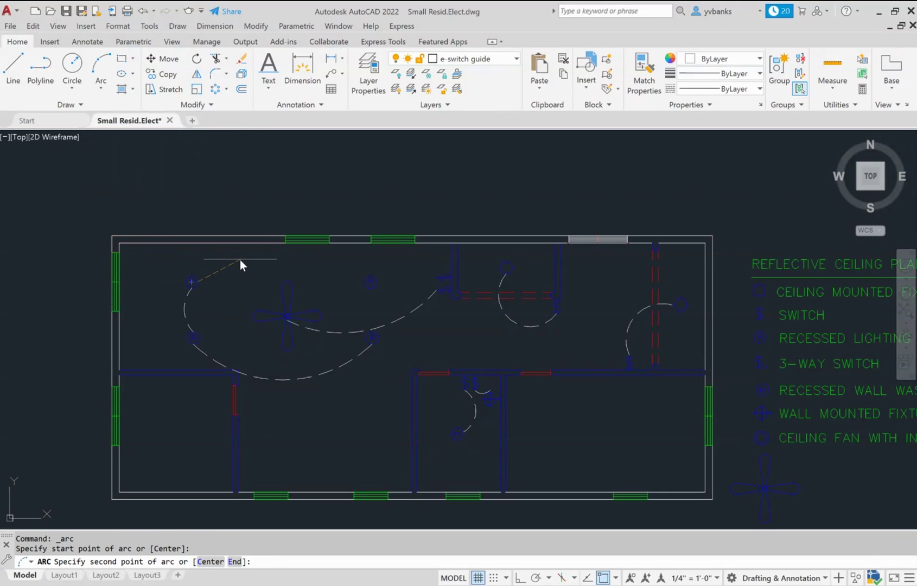
{"action": "left_click", "coordinate": [286, 252]}
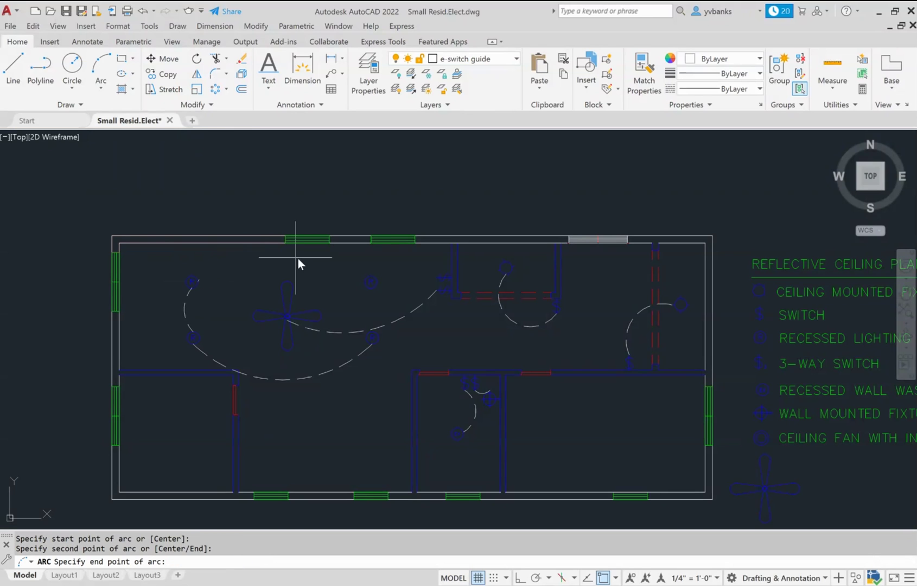
{"action": "left_click", "coordinate": [366, 274]}
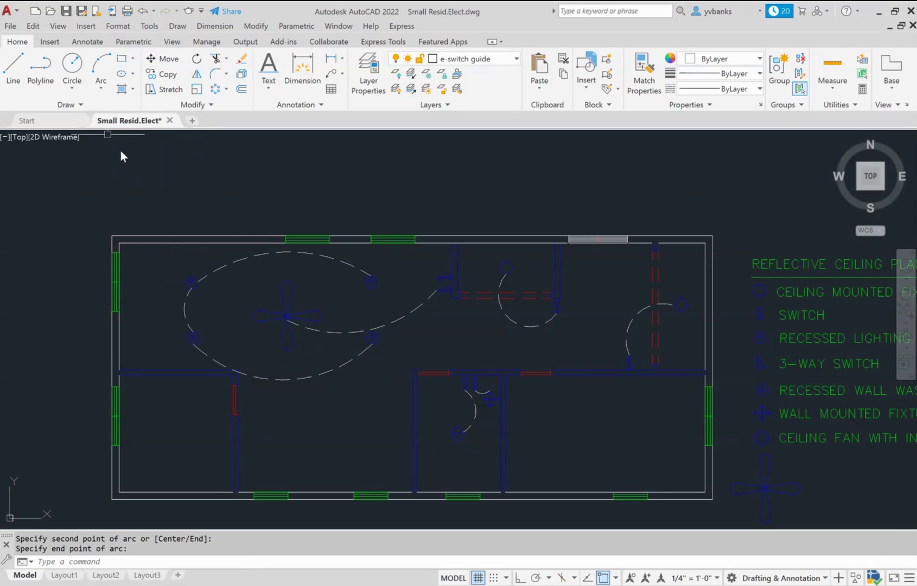
Arc from the upper middle light back to the wall switch.
{"action": "left_click", "coordinate": [101, 65]}
{"action": "left_click", "coordinate": [378, 278]}
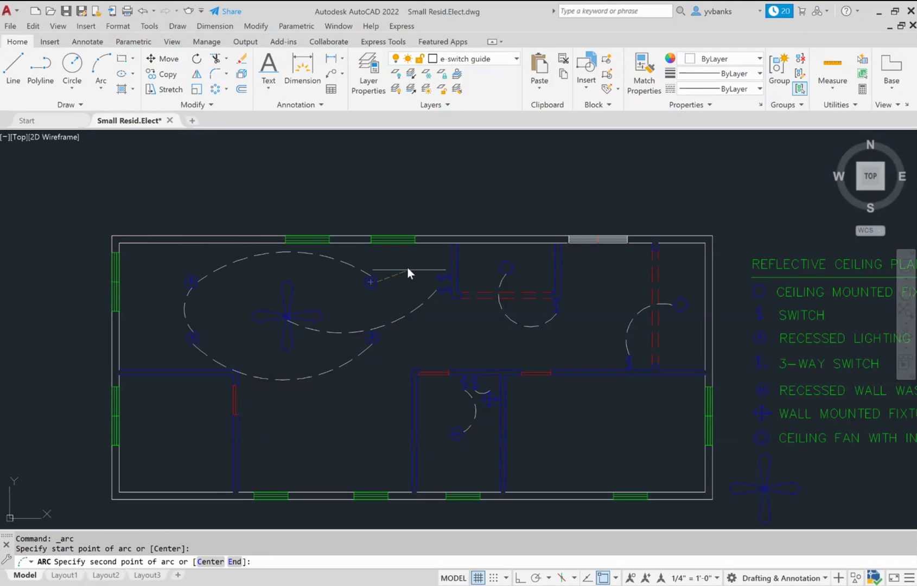
{"action": "left_click", "coordinate": [410, 271]}
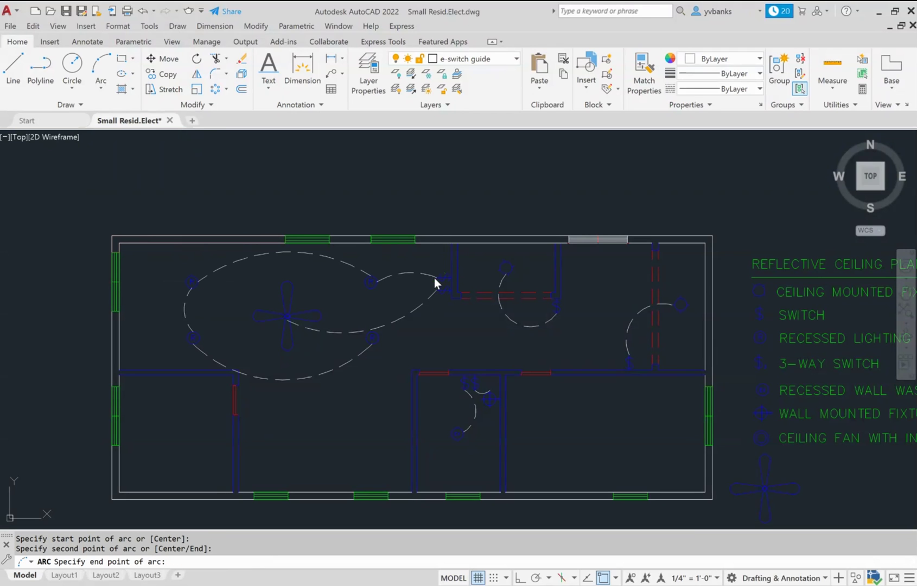
{"action": "left_click", "coordinate": [434, 278]}
{"action": "key", "text": "Escape"}
{"action": "scroll", "coordinate": [536, 322], "scroll_direction": "down", "scroll_amount": 2}
{"action": "left_click", "coordinate": [905, 293]}
{"action": "left_click_drag", "start_coordinate": [695, 427], "coordinate": [623, 397]}
{"action": "key", "text": "Escape"}
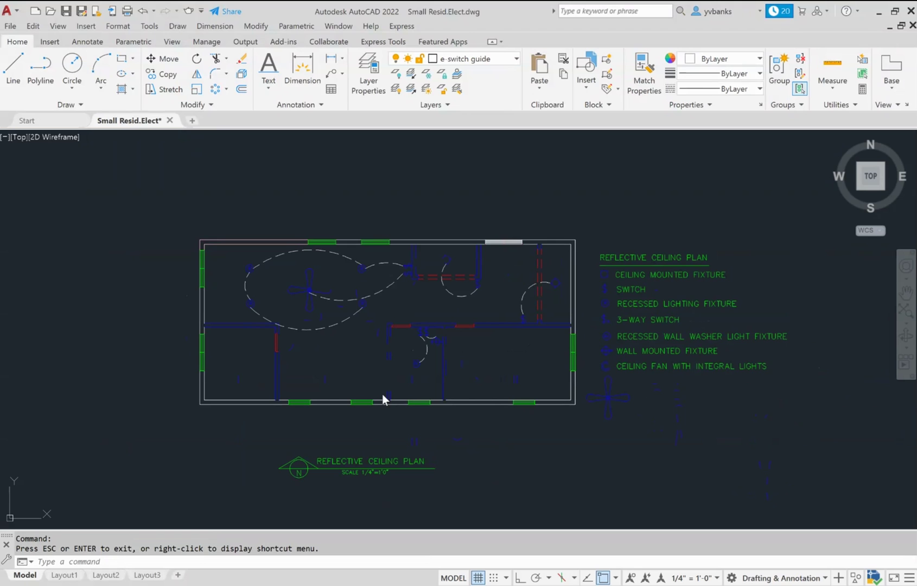
Switch to Layout1 and zoom the viewport so the full ceiling plan and legend fit.
{"action": "left_click", "coordinate": [63, 574]}
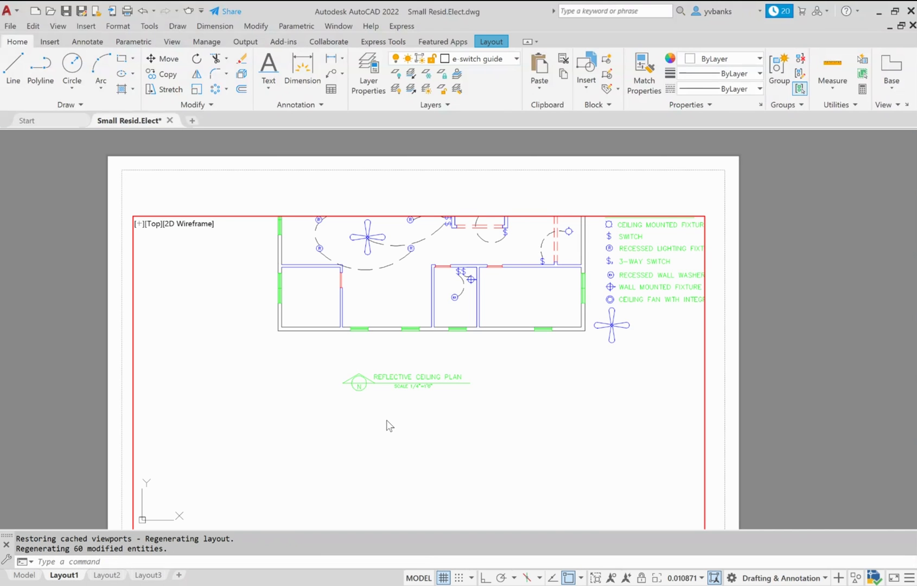
{"action": "scroll", "coordinate": [390, 425], "scroll_direction": "down", "scroll_amount": 4}
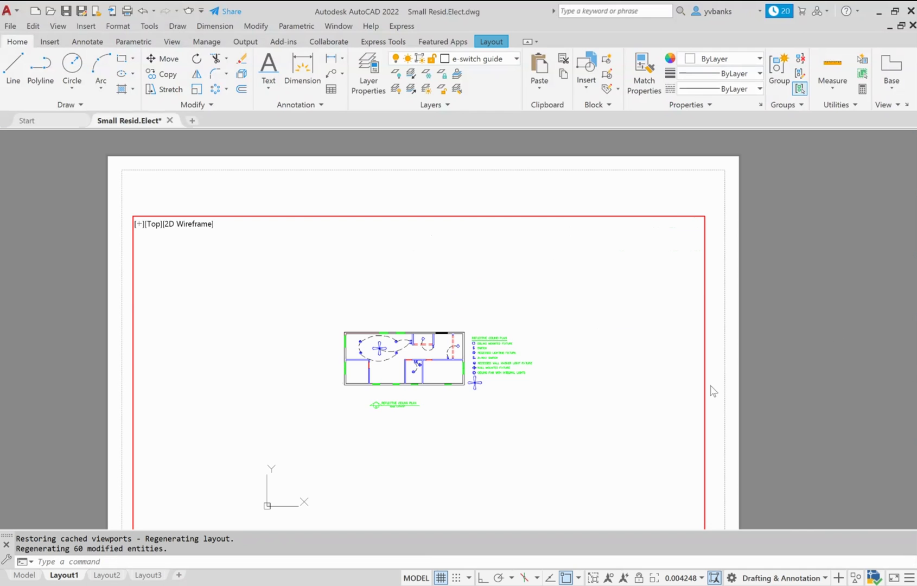
{"action": "scroll", "coordinate": [587, 369], "scroll_direction": "up", "scroll_amount": 3}
{"action": "scroll", "coordinate": [579, 372], "scroll_direction": "down", "scroll_amount": 3}
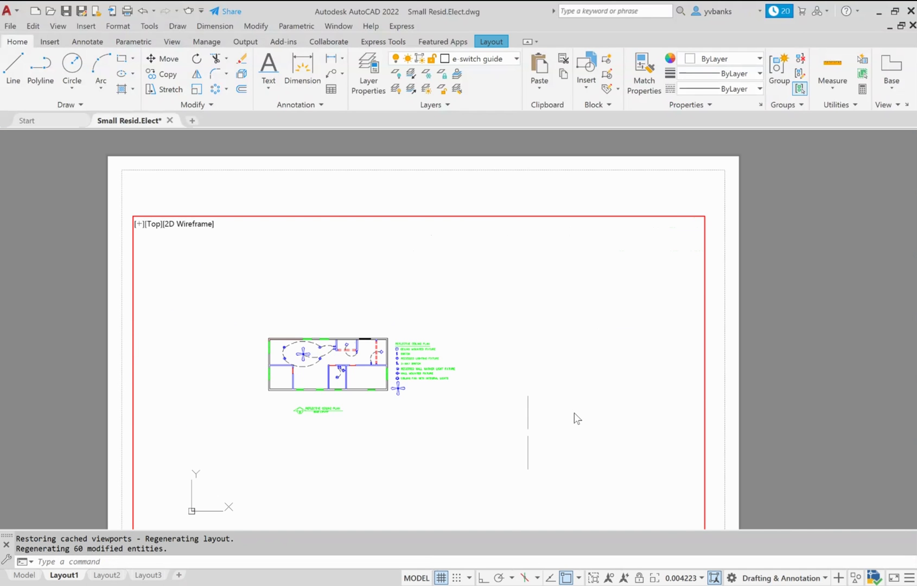